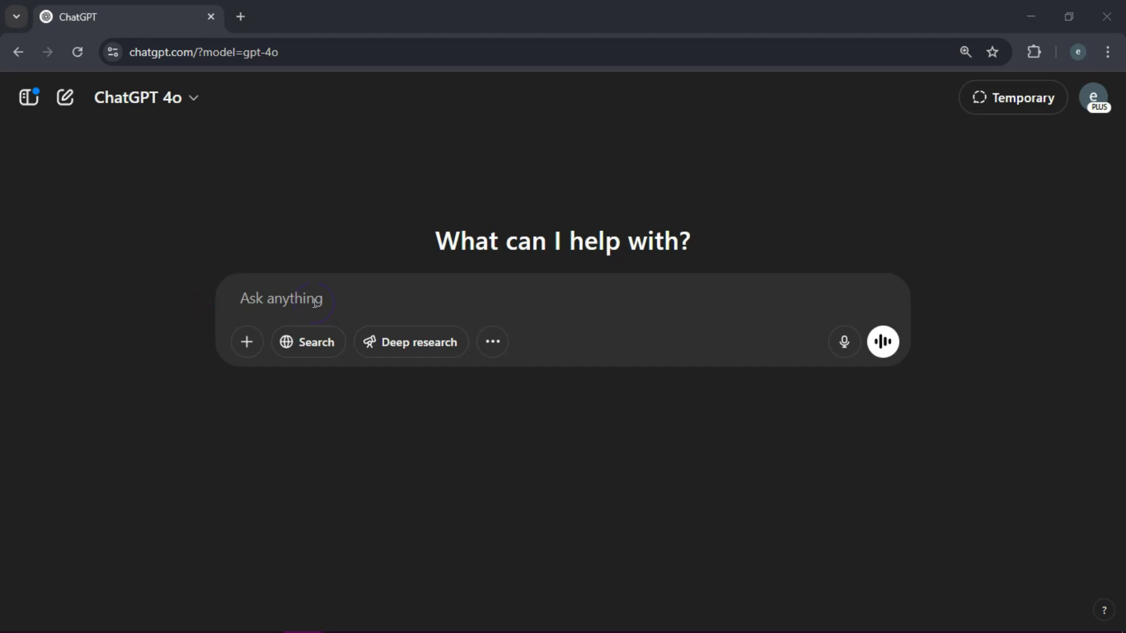
# - Begin a ChatGPT prompt: "Help me create a detailed description for a Youtube thumbnail for a video titled 'How to use ChatGPT'"
pyautogui.click(315, 303)
pyautogui.write('Help me c')
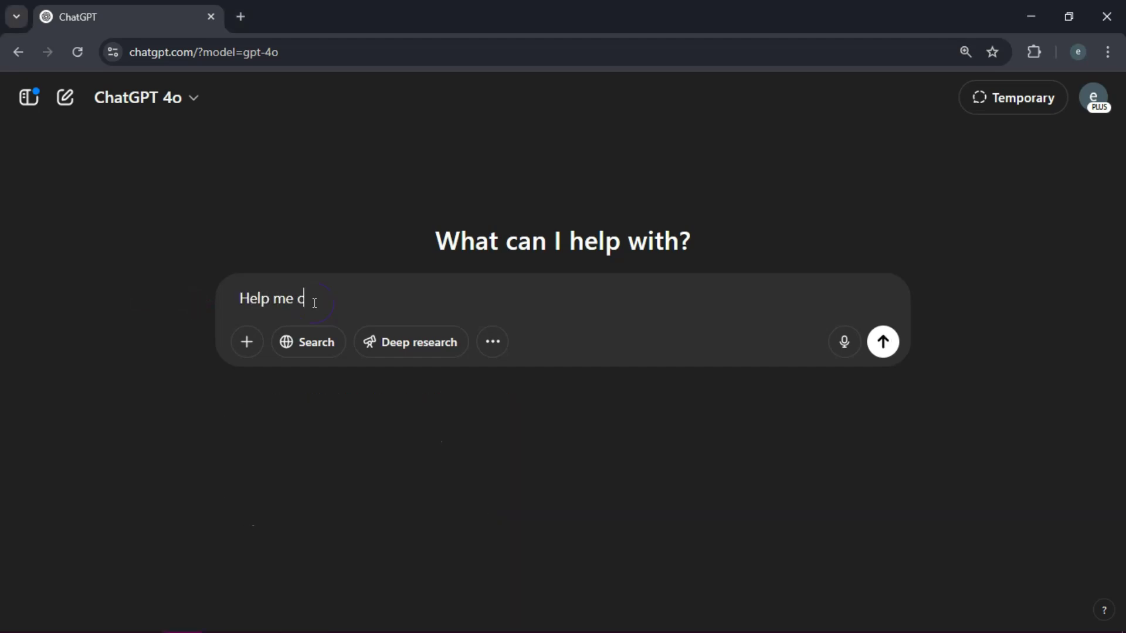
pyautogui.write('reate a')
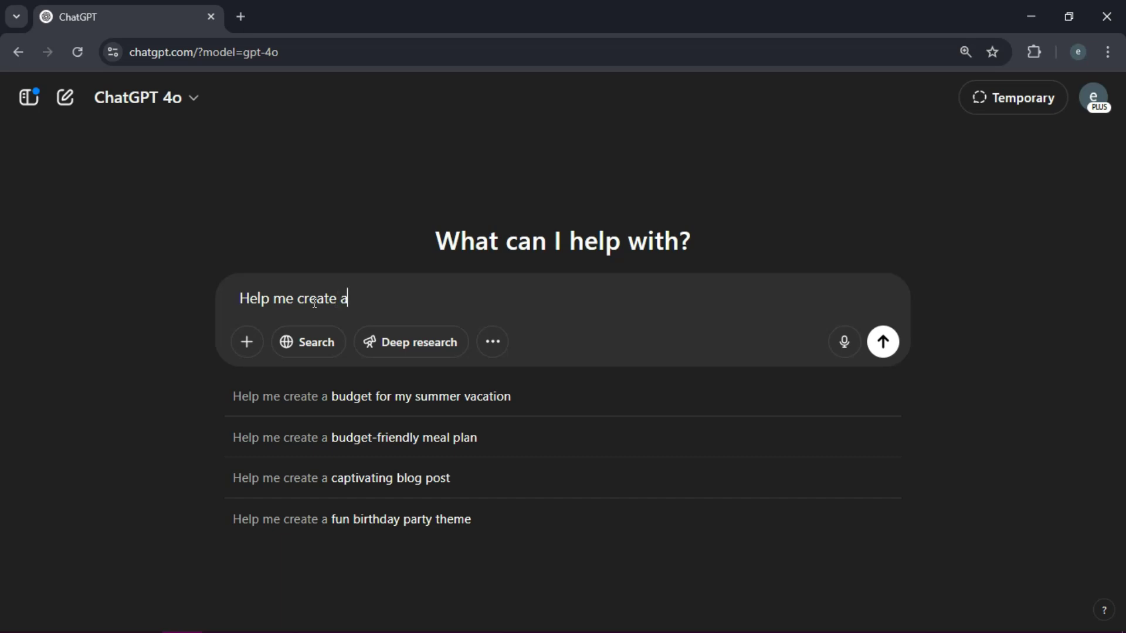
pyautogui.write(' detailed d')
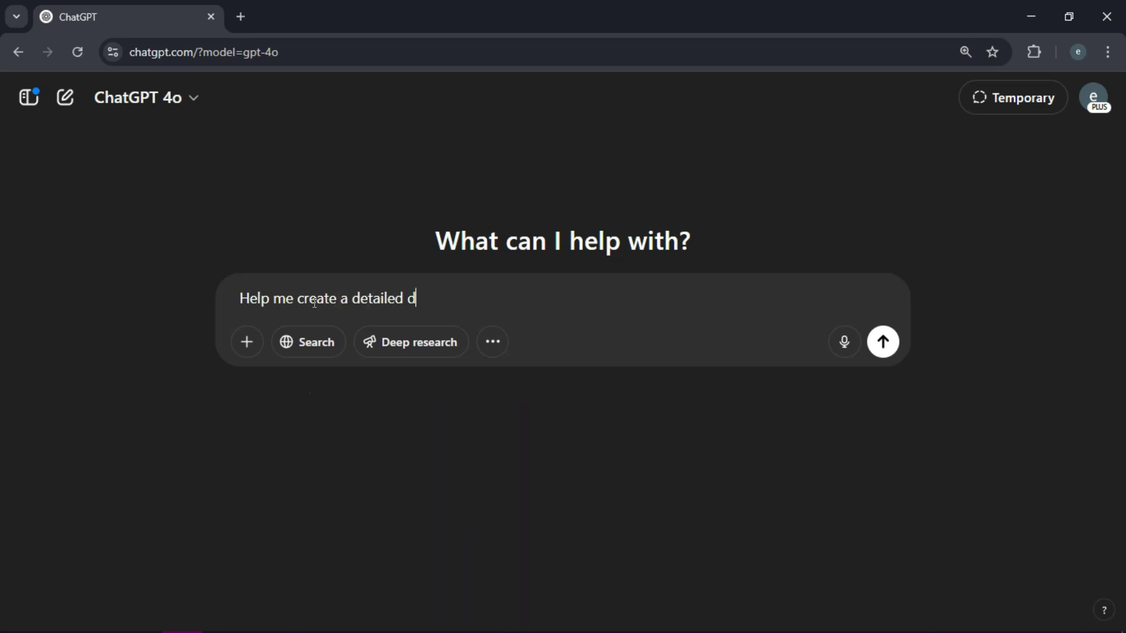
pyautogui.write('escription for a Youtube thumbnail for a viude')
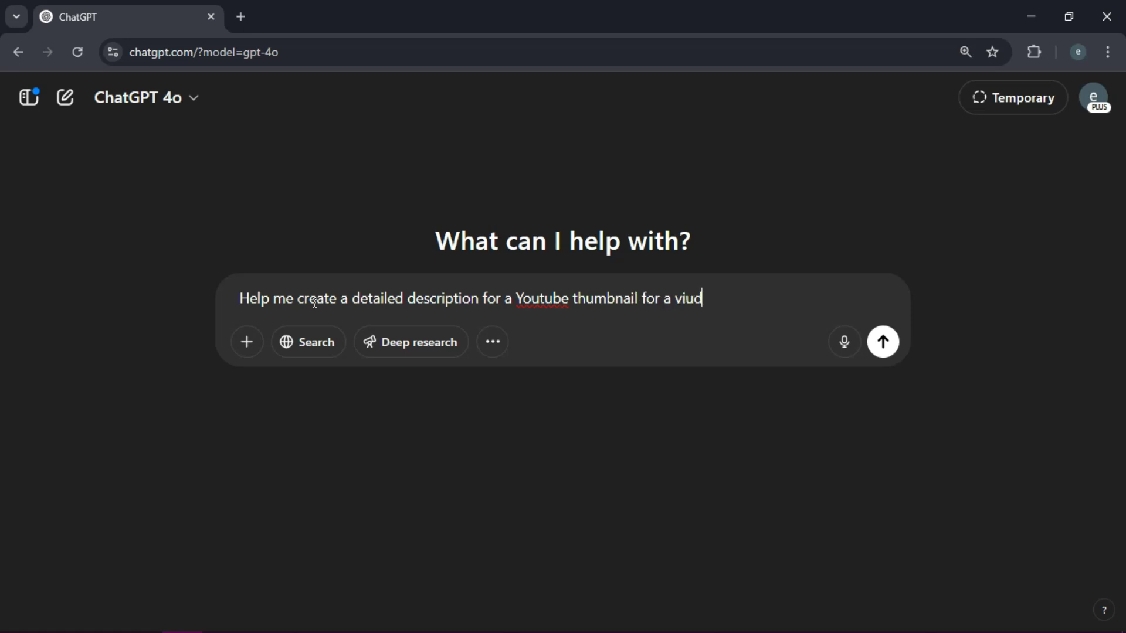
pyautogui.press('BackSpace')
pyautogui.press('BackSpace')
pyautogui.press('BackSpace')
pyautogui.write("deo titled 'How to use ChatGP")
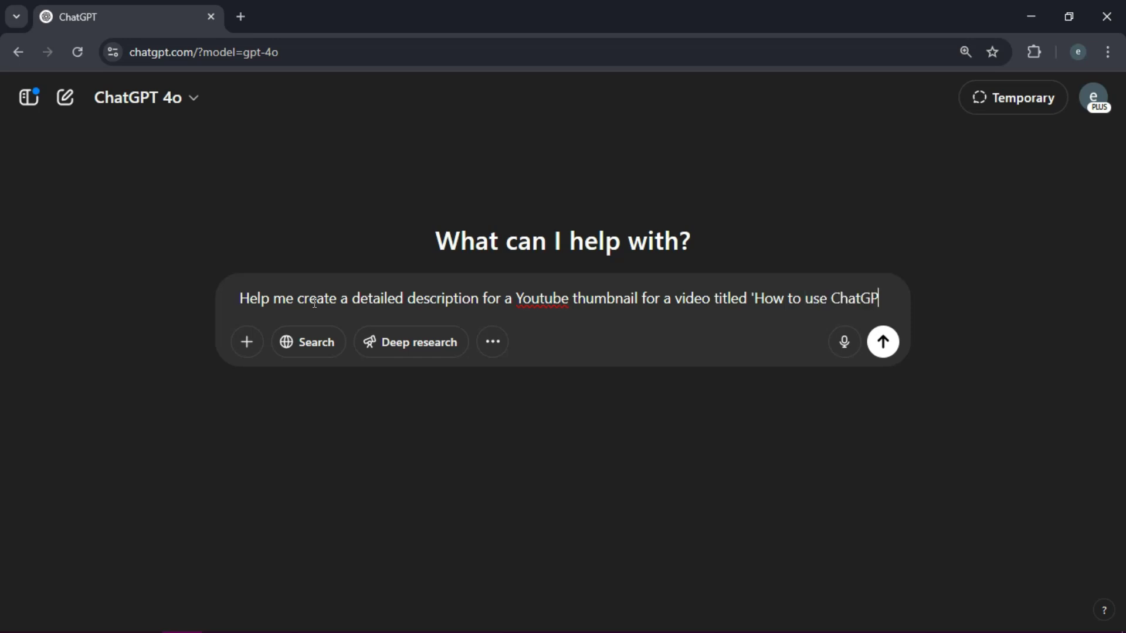
# - Complete the prompt with "featuring a futuristic robot typing on a glowing screen with the ChatGPT logo in the background" and submit it
pyautogui.write("T', featyr")
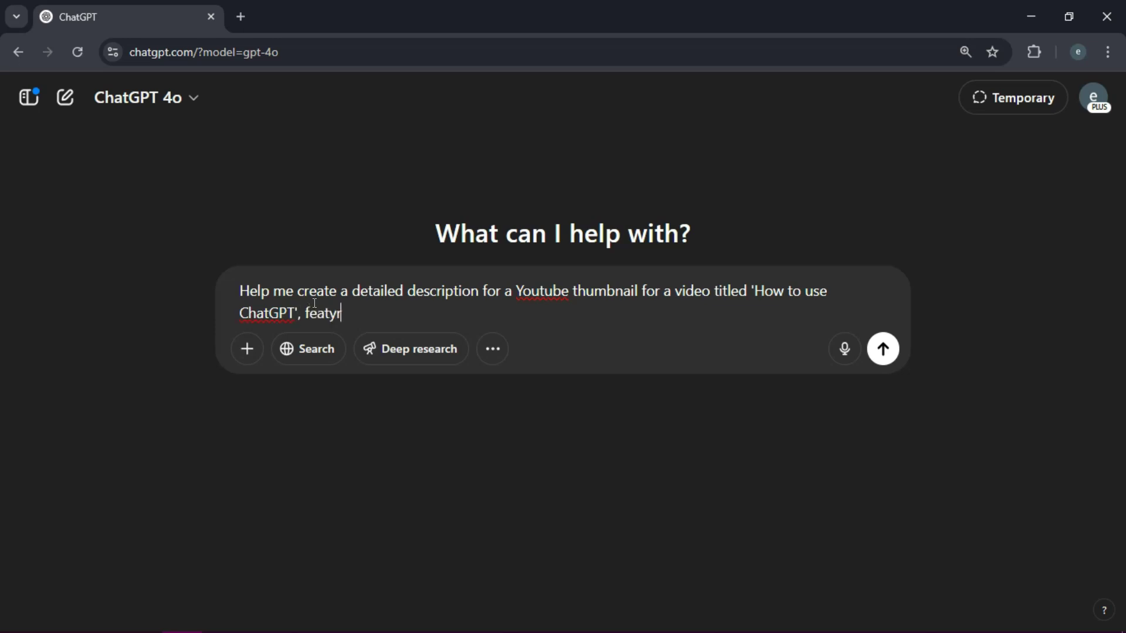
pyautogui.press('BackSpace')
pyautogui.press('BackSpace')
pyautogui.write('uring')
pyautogui.write(' a a')
pyautogui.press('BackSpace')
pyautogui.write('futu')
pyautogui.write('re')
pyautogui.press('BackSpace')
pyautogui.write('istic robot tu')
pyautogui.press('BackSpace')
pyautogui.write('ypi')
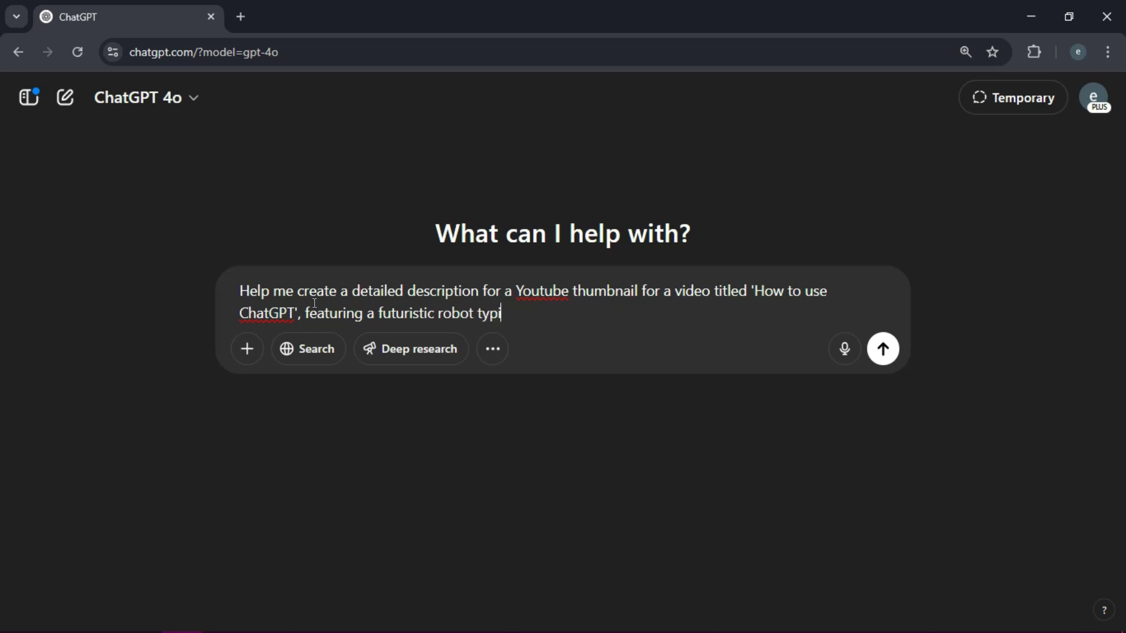
pyautogui.write('ng on a glowing screen ')
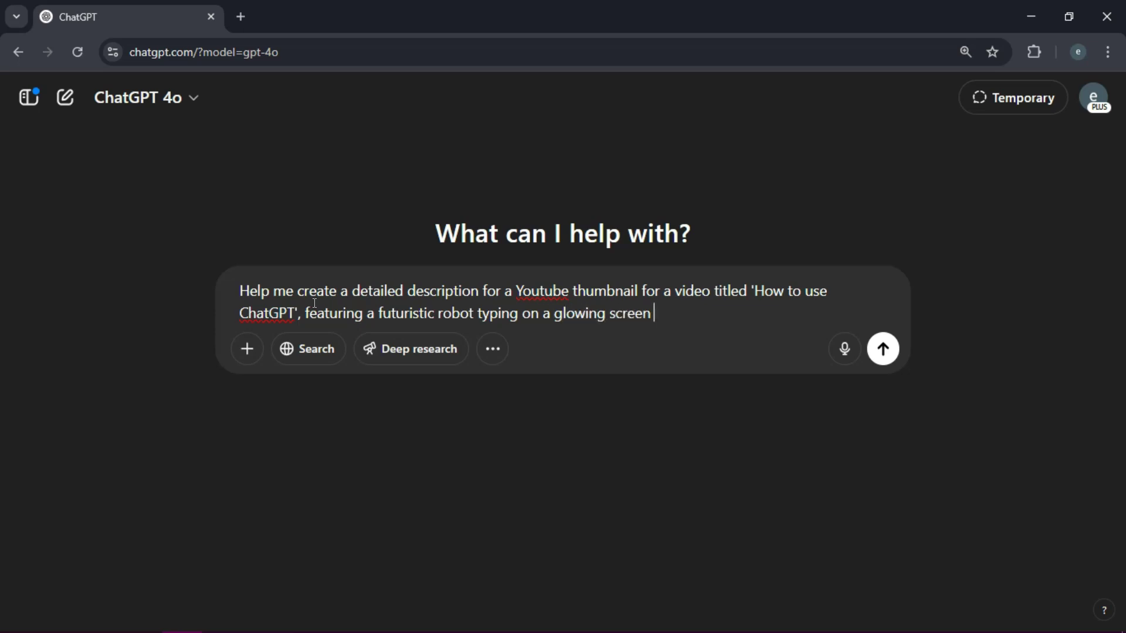
pyautogui.write('with the ChatGPT logo')
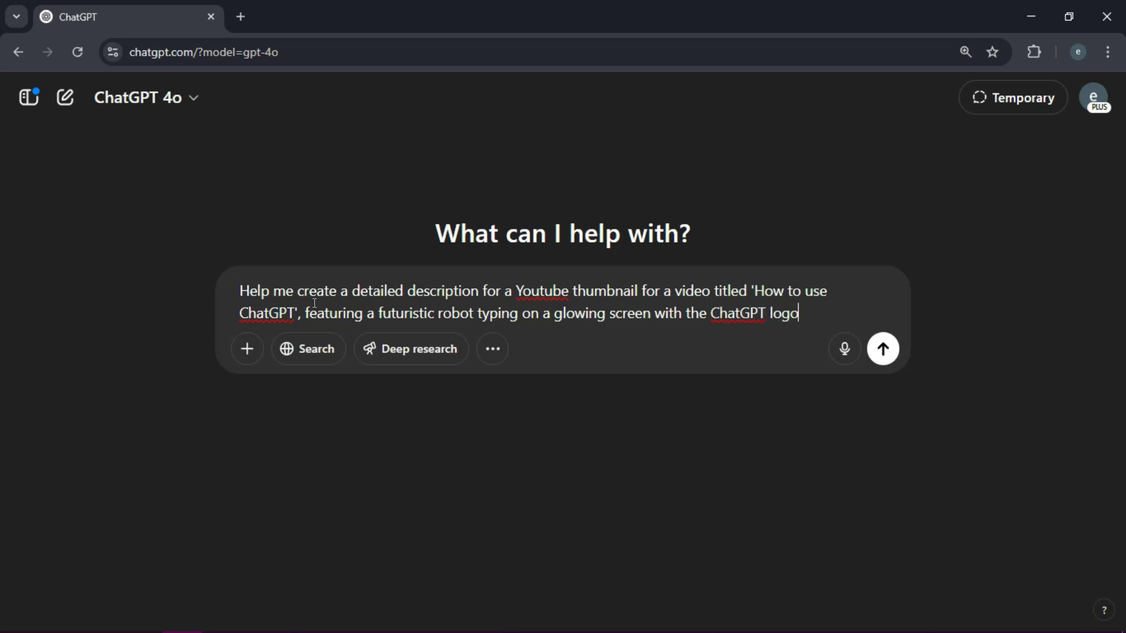
pyautogui.write(' in the background')
pyautogui.press('Return')
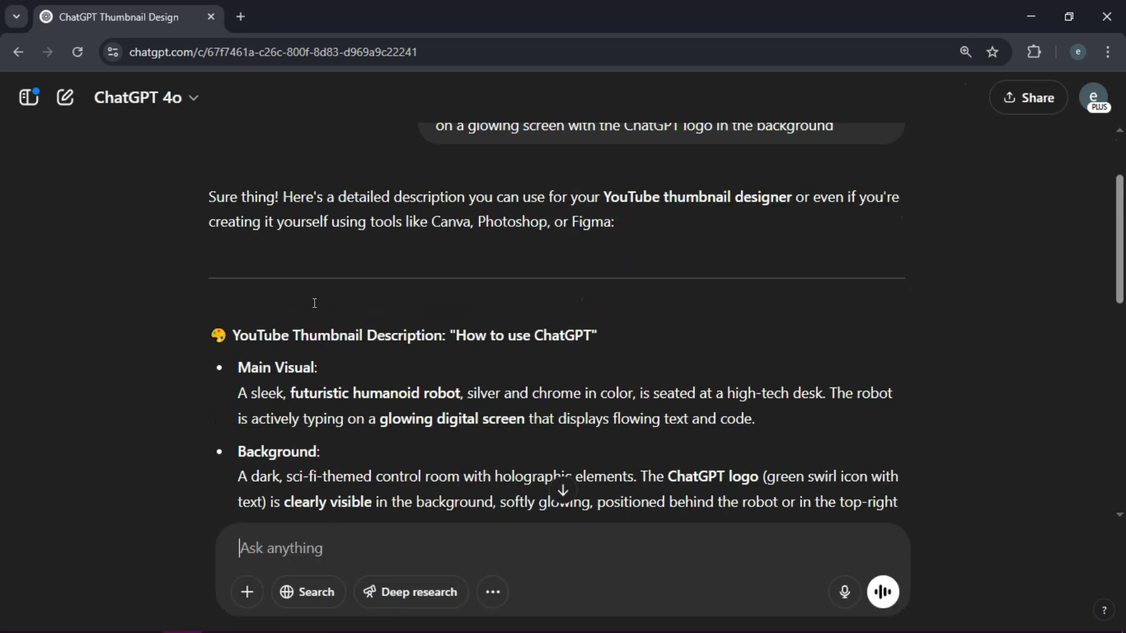
# - Review the thumbnail description and begin a follow-up: "Can you refine the above prompt with more emphasis on vibrant colors,"
pyautogui.moveTo(1120, 187); pyautogui.dragTo(1121, 247)
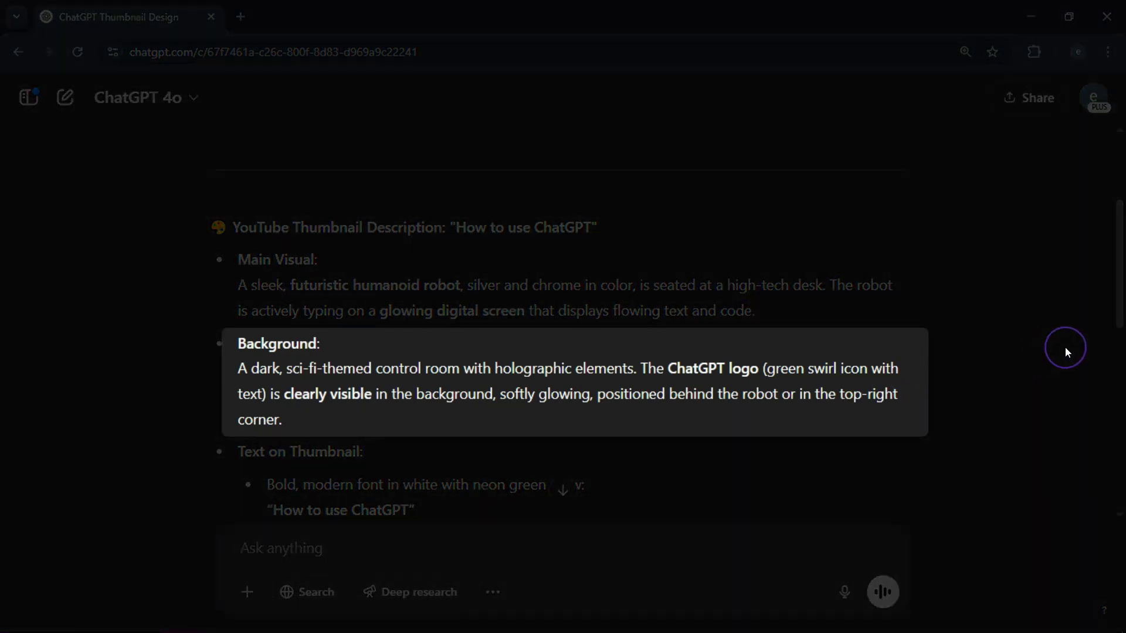
pyautogui.moveTo(1121, 297); pyautogui.dragTo(1121, 264)
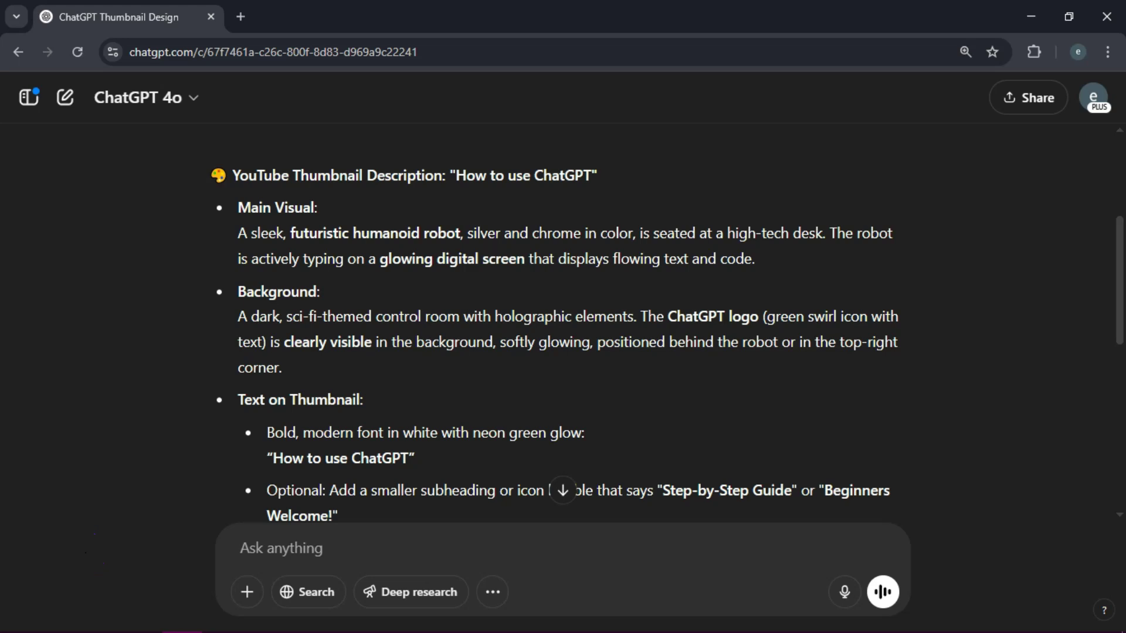
pyautogui.moveTo(1121, 306); pyautogui.dragTo(1120, 464)
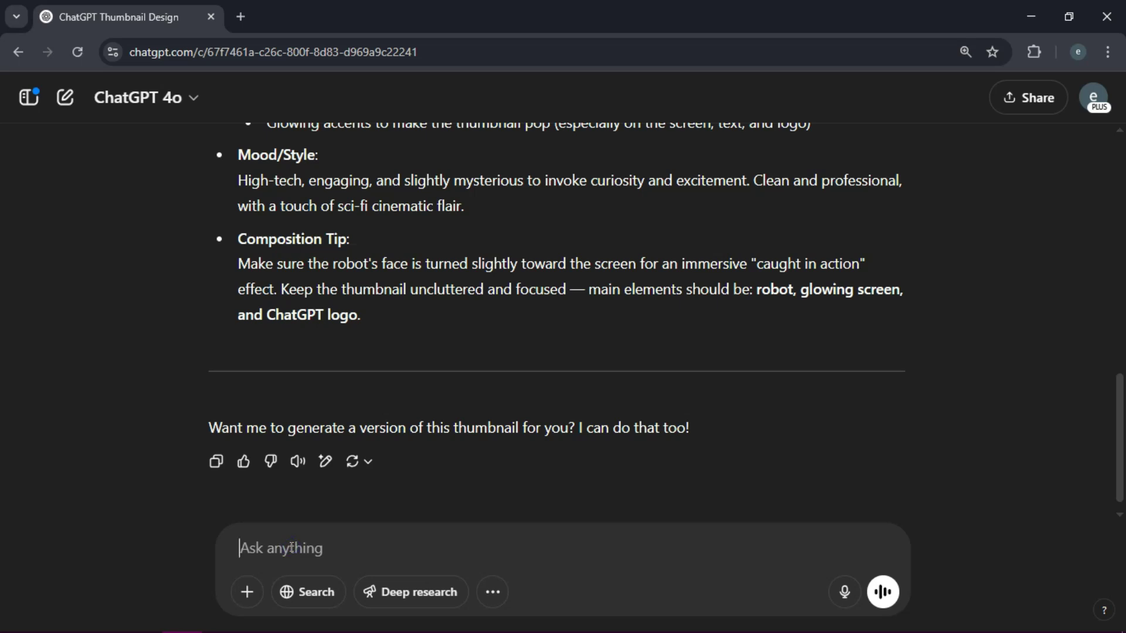
pyautogui.write('Can you')
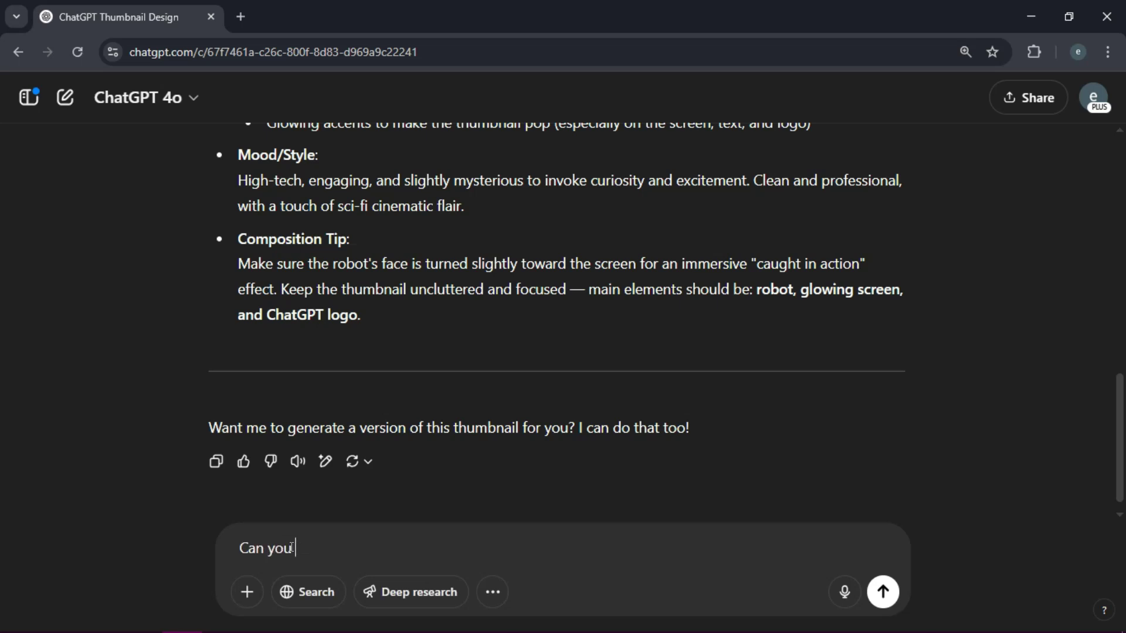
pyautogui.write(' refine the abo')
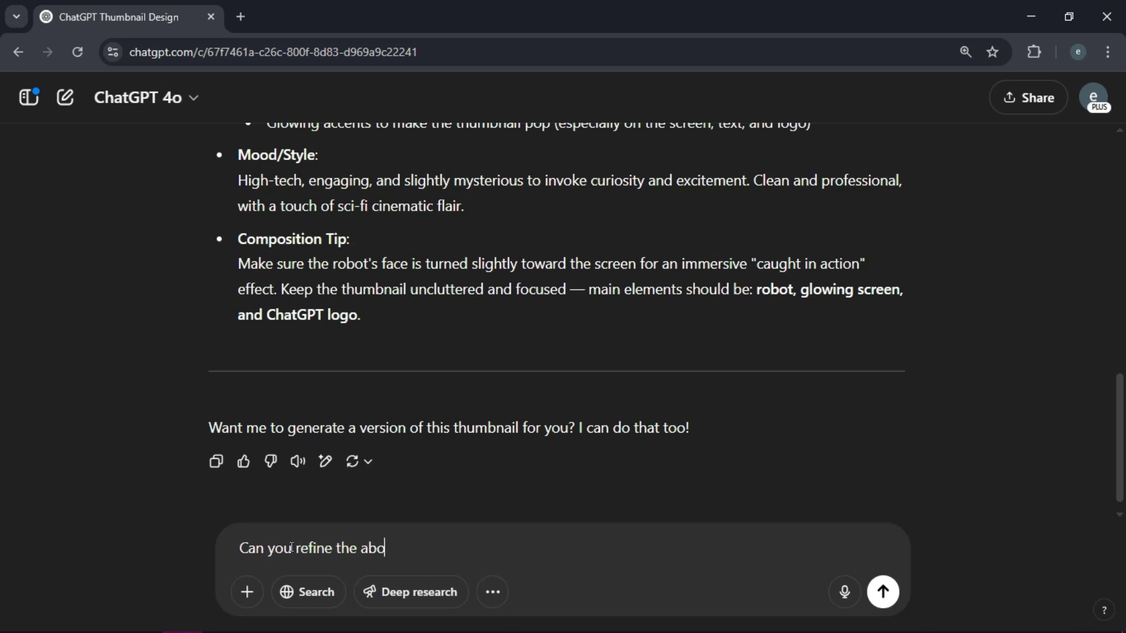
pyautogui.write('ve promp')
pyautogui.press('BackSpace')
pyautogui.write('ompt with more em')
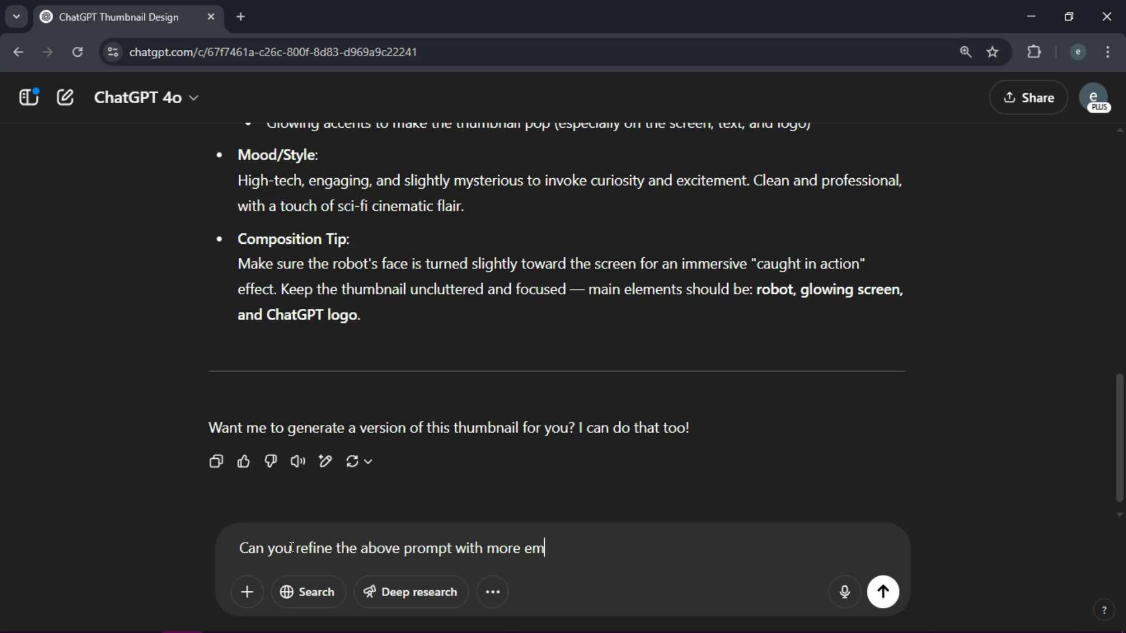
pyautogui.write('phasis on vibarnt')
pyautogui.press('BackSpace')
pyautogui.press('BackSpace')
pyautogui.press('BackSpace')
pyautogui.press('BackSpace')
pyautogui.write('rant colors, c')
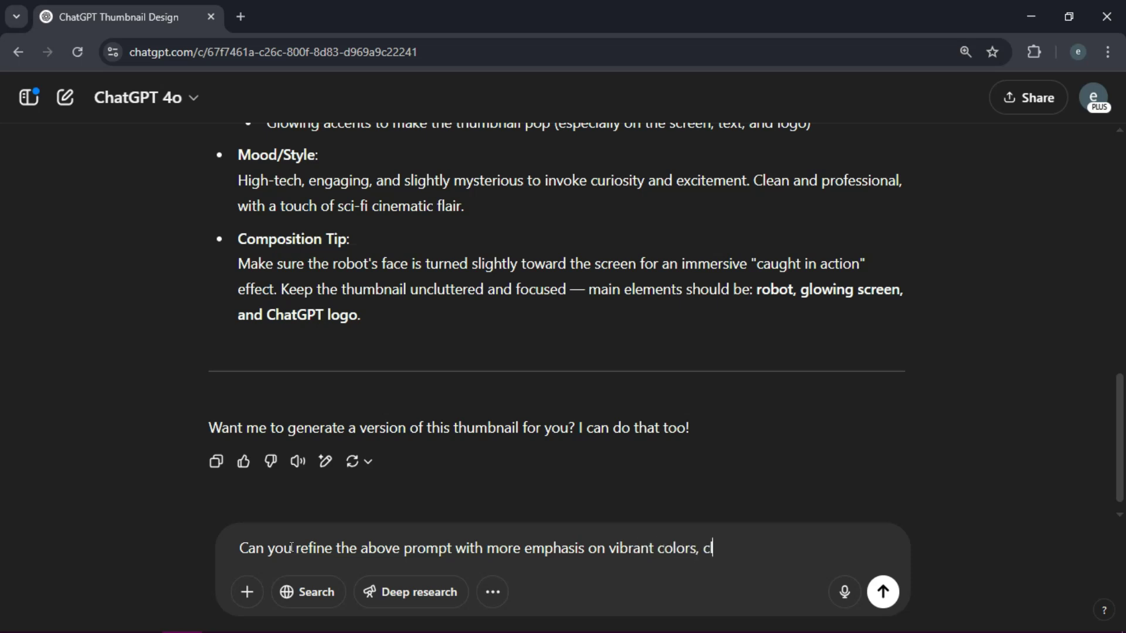
# - Finish the follow-up with "clear focal points, and a bold visual style suitable for a Youtube thumbnail?" and submit it
pyautogui.write('lear focal pioi')
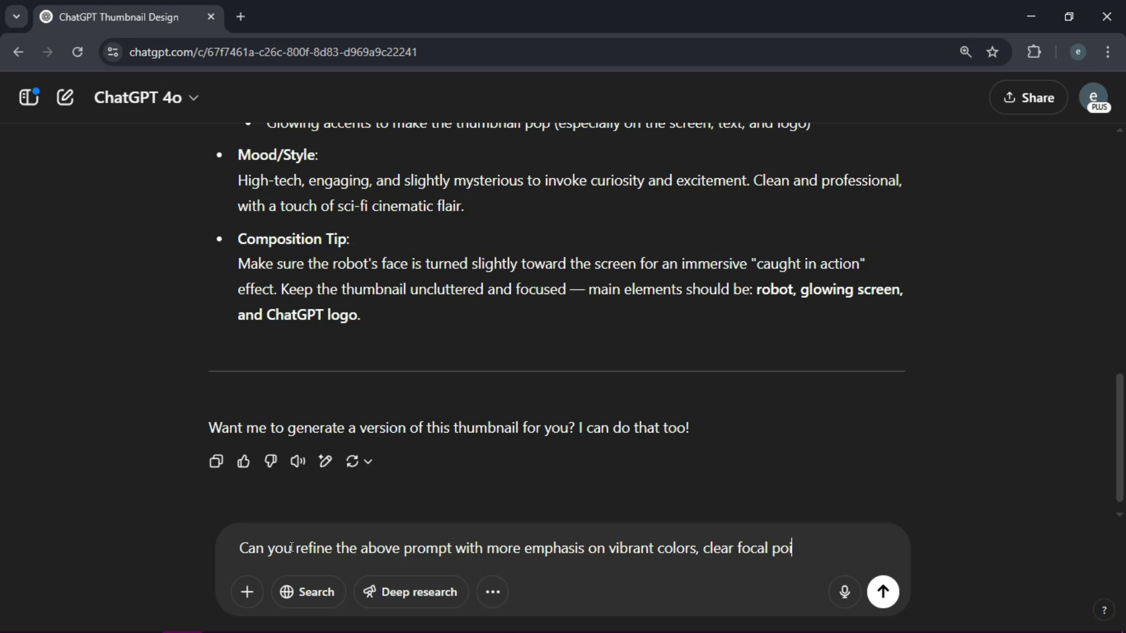
pyautogui.write('nts , a')
pyautogui.press('BackSpace')
pyautogui.press('BackSpace')
pyautogui.press('BackSpace')
pyautogui.write('and a bold visual')
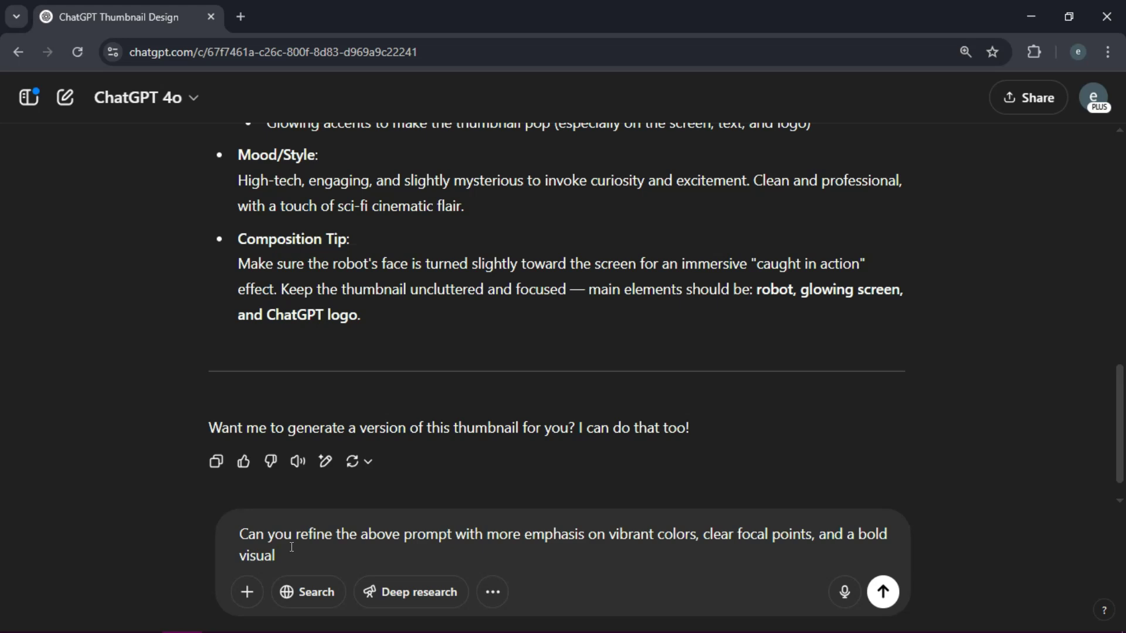
pyautogui.write(' style suitable for a Yo')
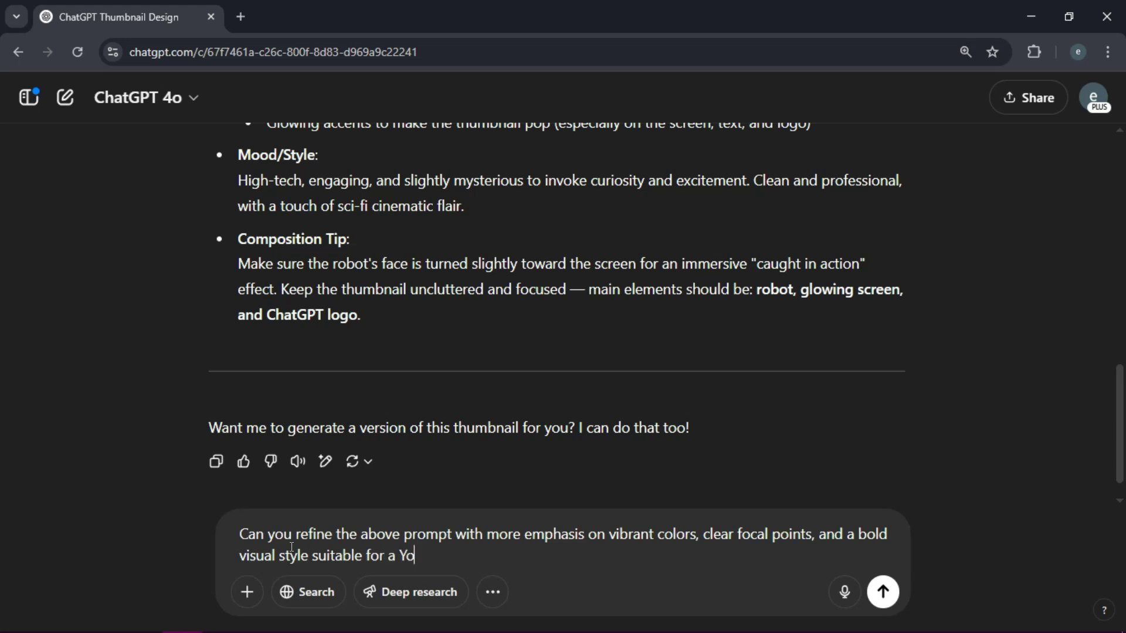
pyautogui.write('utube thum')
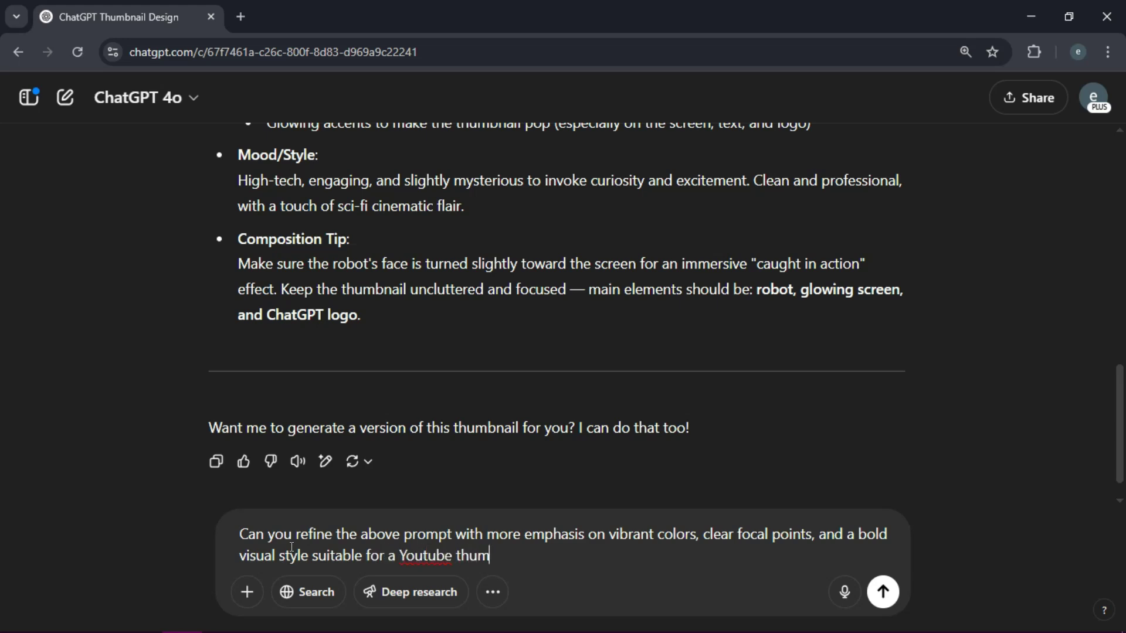
pyautogui.write('bnail?')
pyautogui.press('Return')
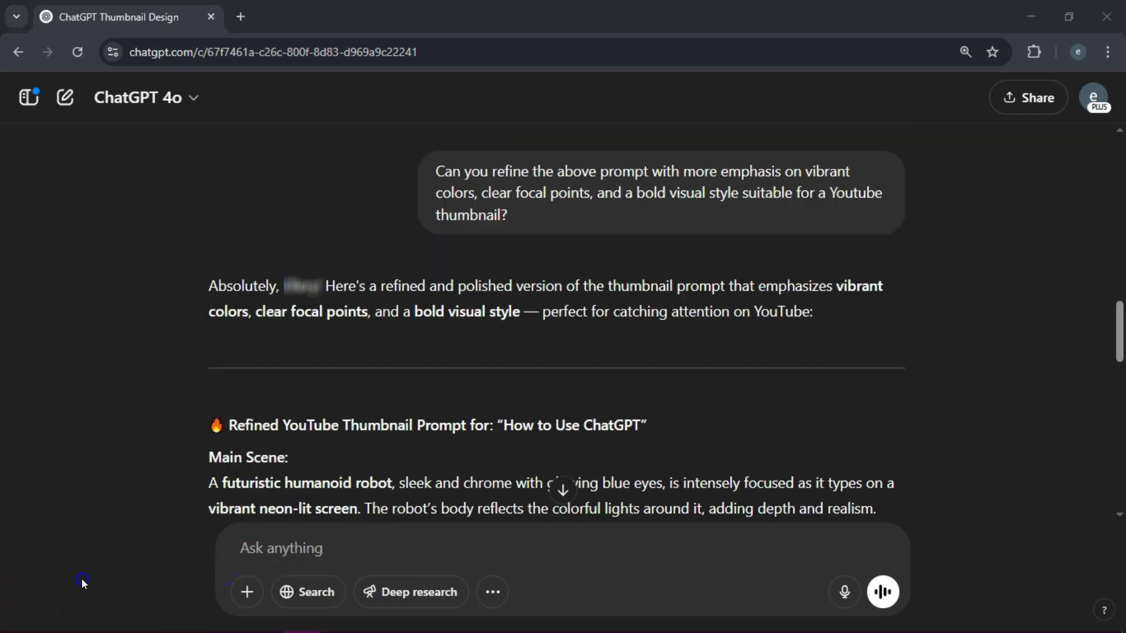
# - Send the request "Go ahead and generate images based on the above prompt" below the refined thumbnail prompt
pyautogui.moveTo(1120, 333); pyautogui.dragTo(1120, 481)
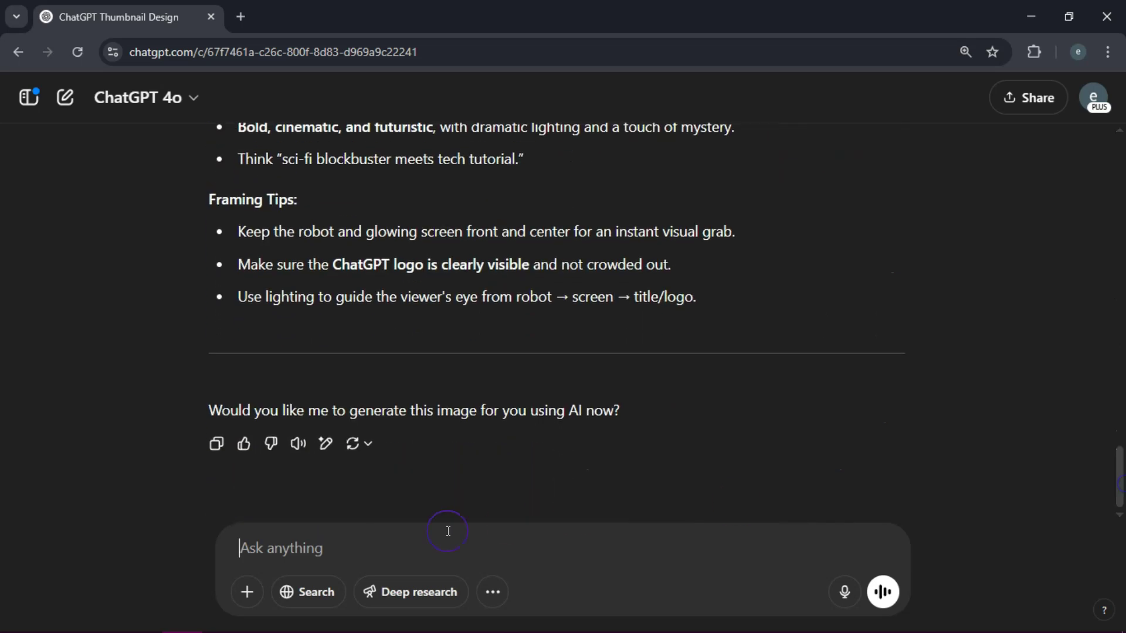
pyautogui.click(359, 551)
pyautogui.write('Go ahead nad')
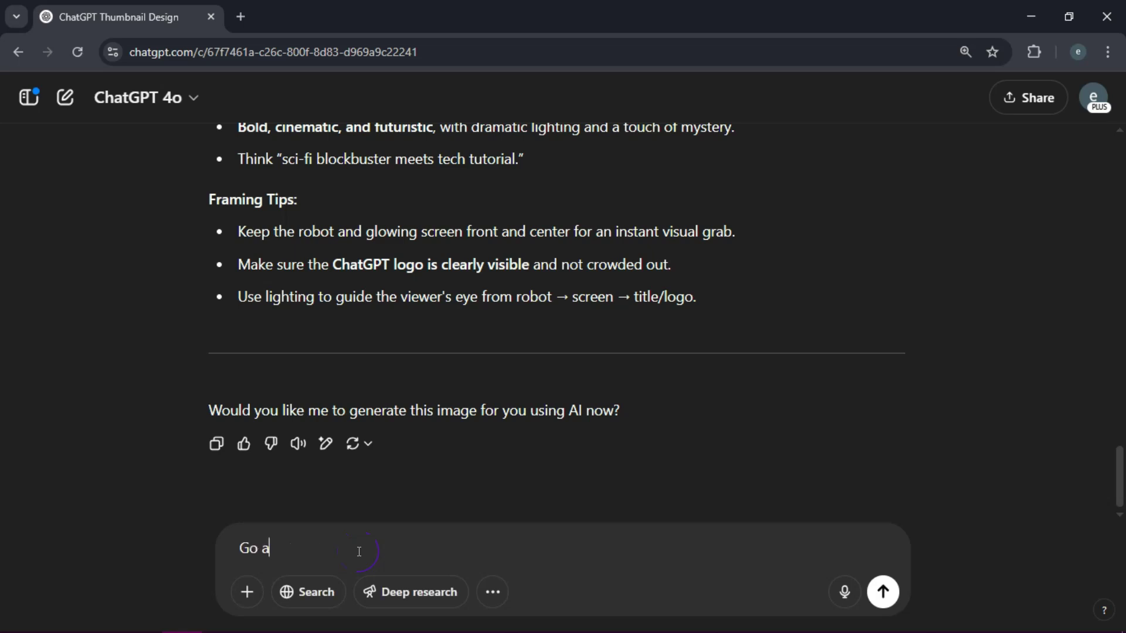
pyautogui.press('BackSpace')
pyautogui.press('BackSpace')
pyautogui.press('BackSpace')
pyautogui.write('and gente')
pyautogui.press('BackSpace')
pyautogui.press('BackSpace')
pyautogui.write('erate images b')
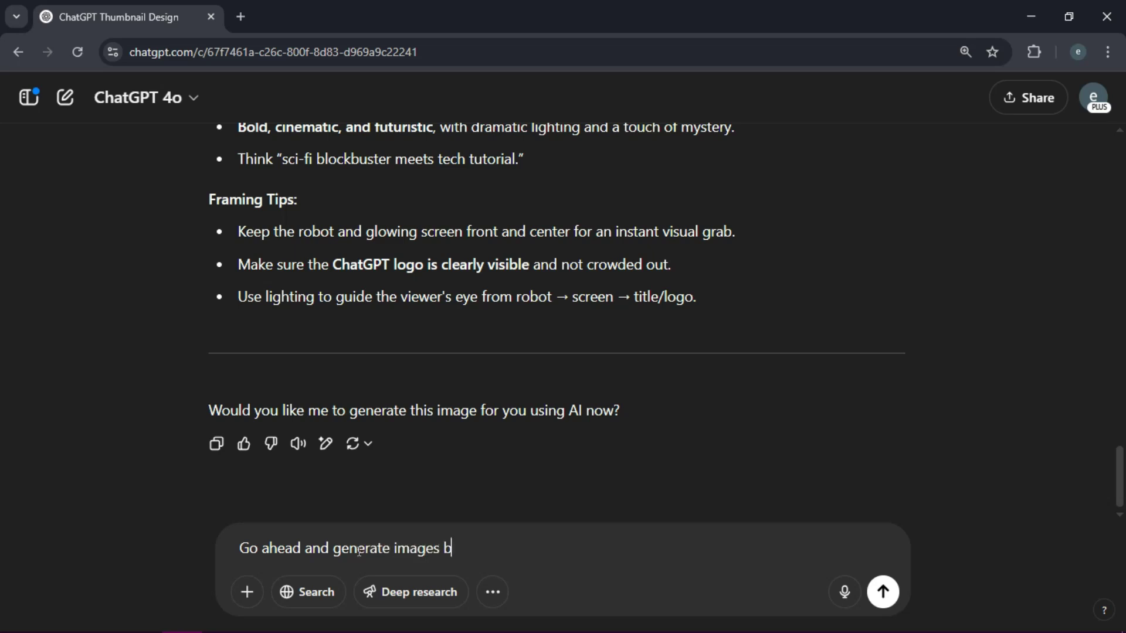
pyautogui.write('ased on the abo')
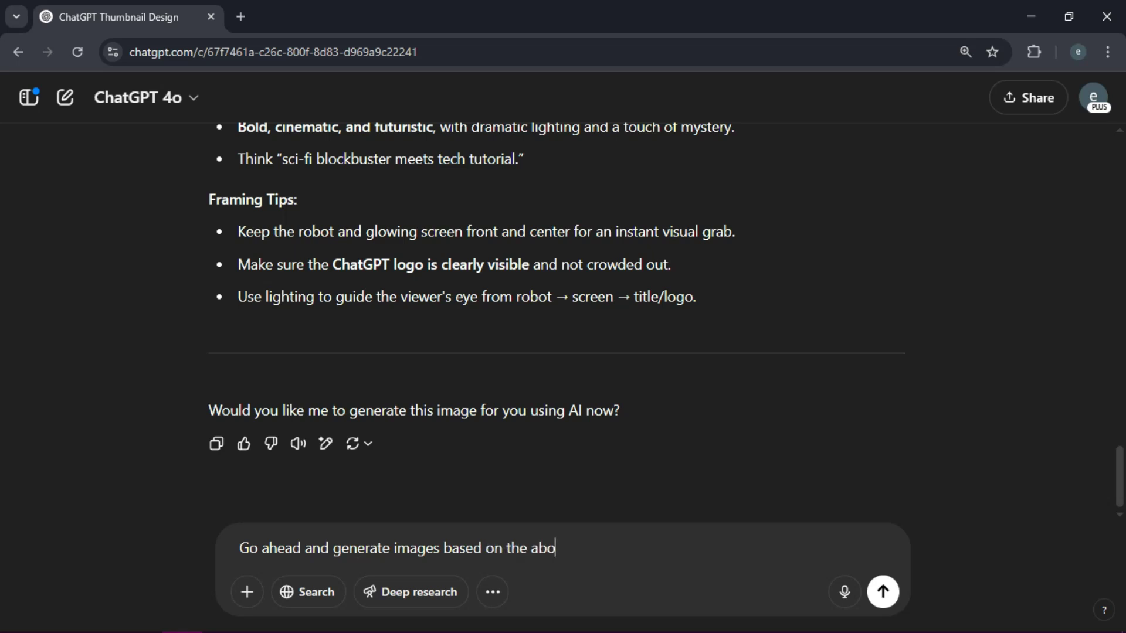
pyautogui.write('ve prompt')
pyautogui.press('Return')
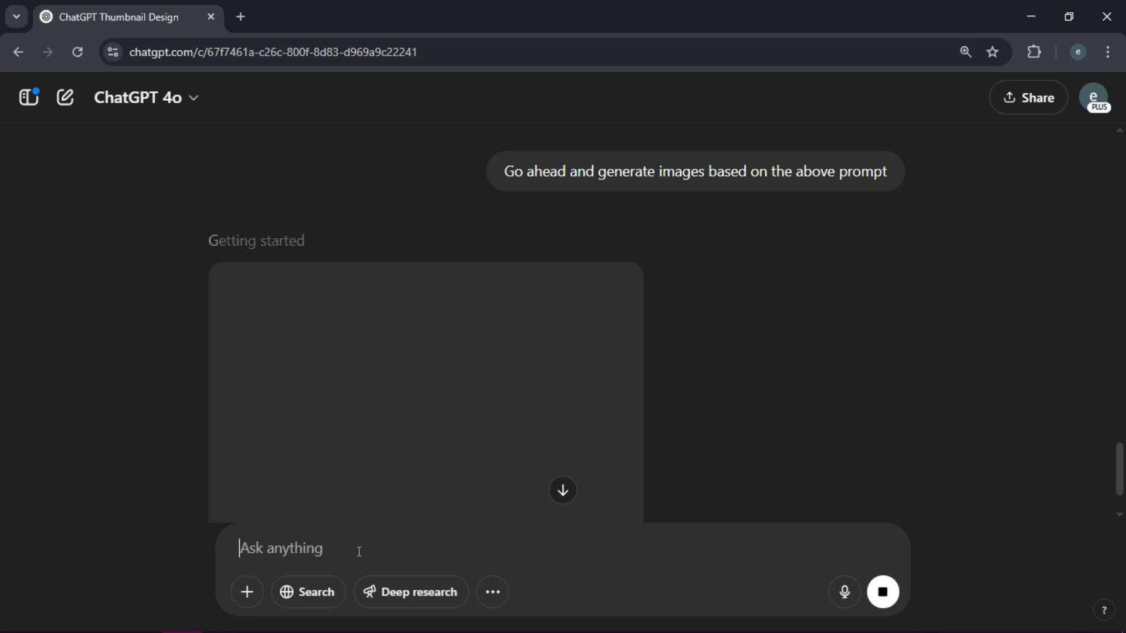
# - Download the generated thumbnail image of the robot with the "How to use ChatGPT" title
pyautogui.click(217, 563)
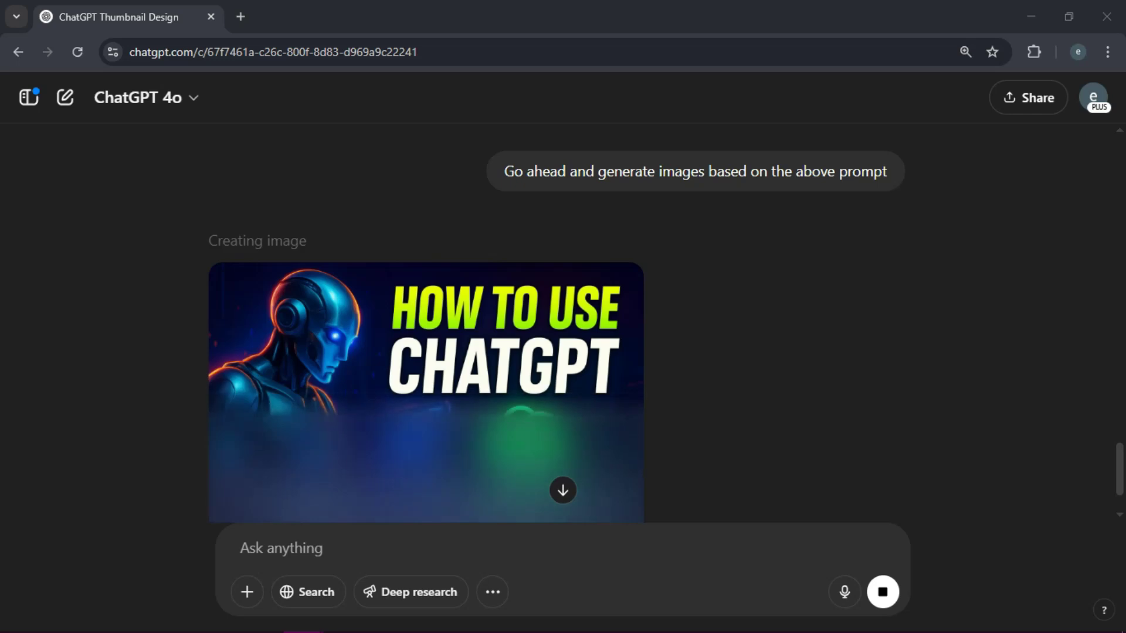
pyautogui.moveTo(1119, 460); pyautogui.dragTo(1122, 472)
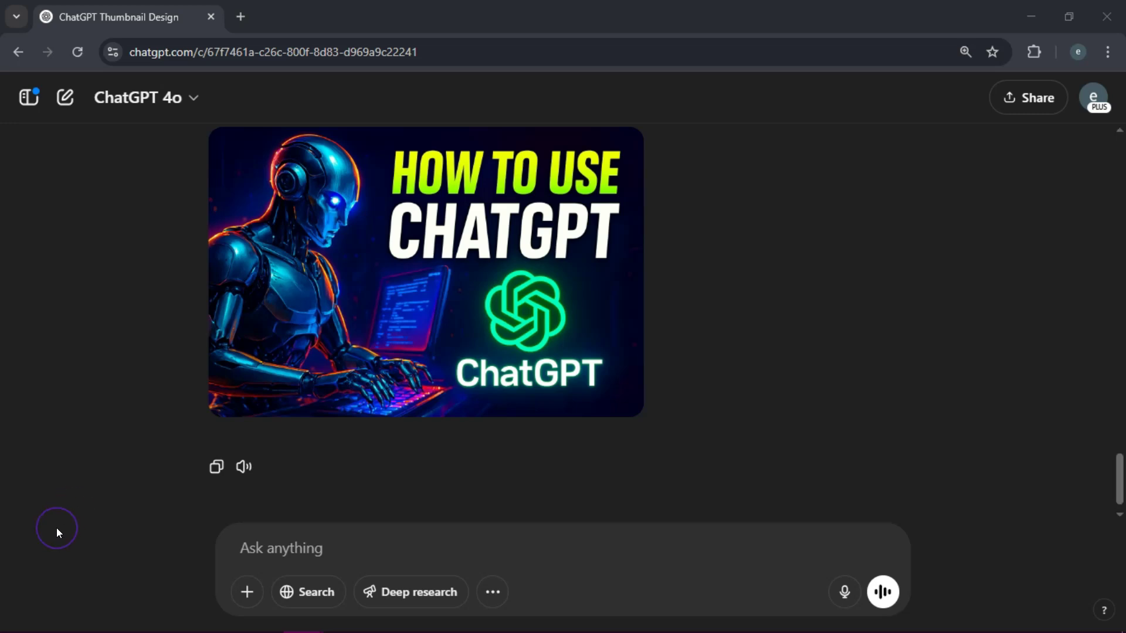
pyautogui.moveTo(393, 404)
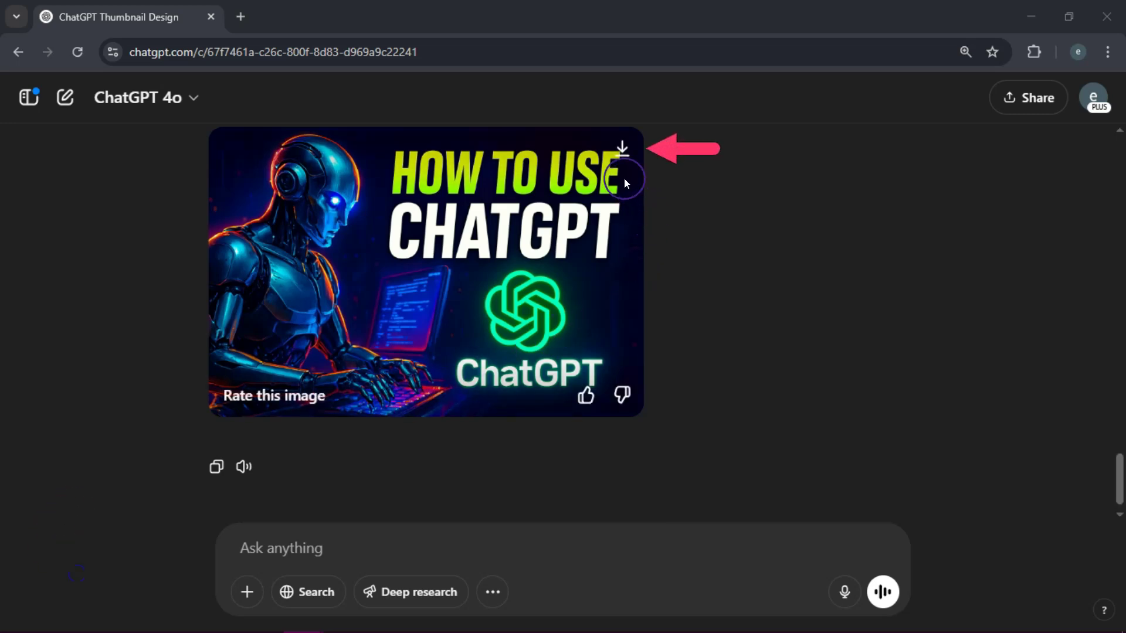
pyautogui.click(621, 151)
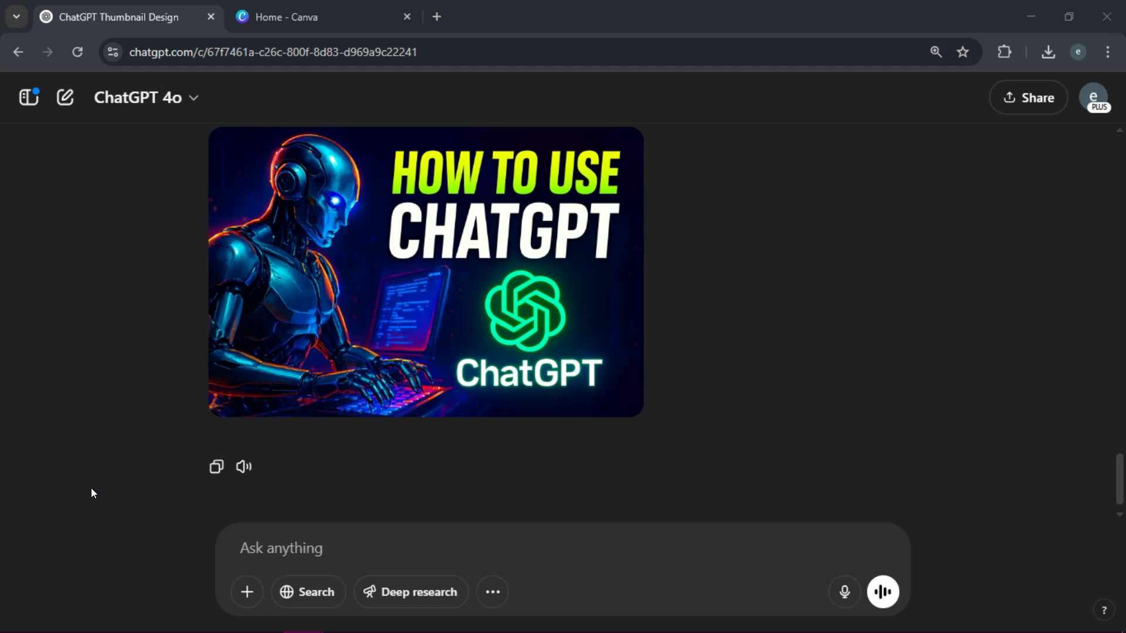
# - Switch to Canva and create a custom-size design with a width of 2560 px, using the suggested YouTube Banner format of 2560 × 1440 px
pyautogui.click(349, 11)
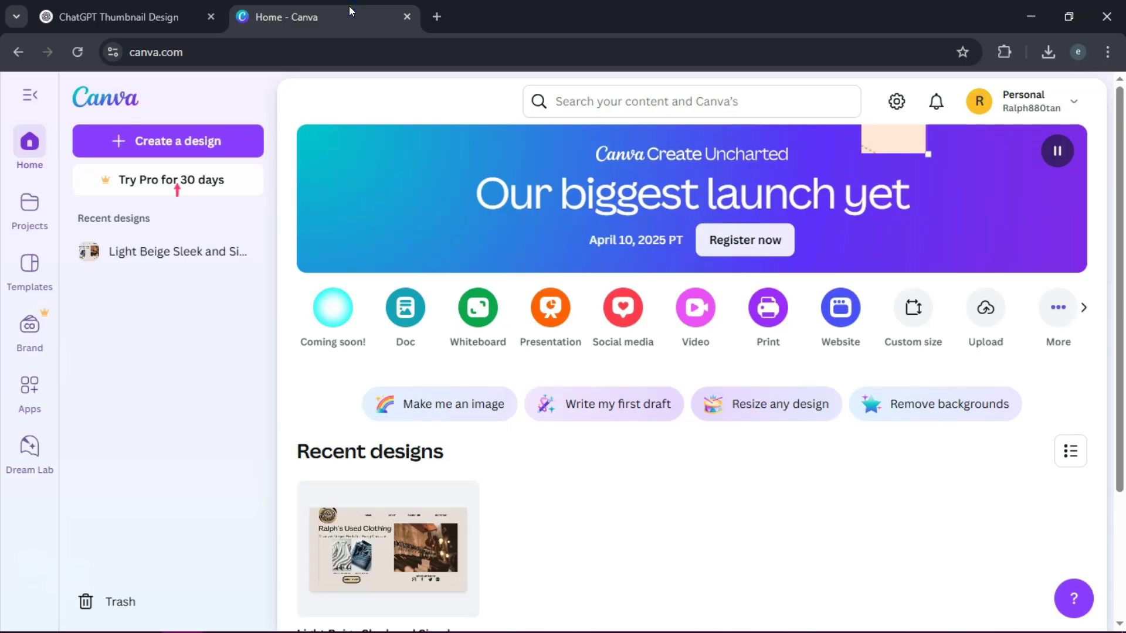
pyautogui.click(172, 147)
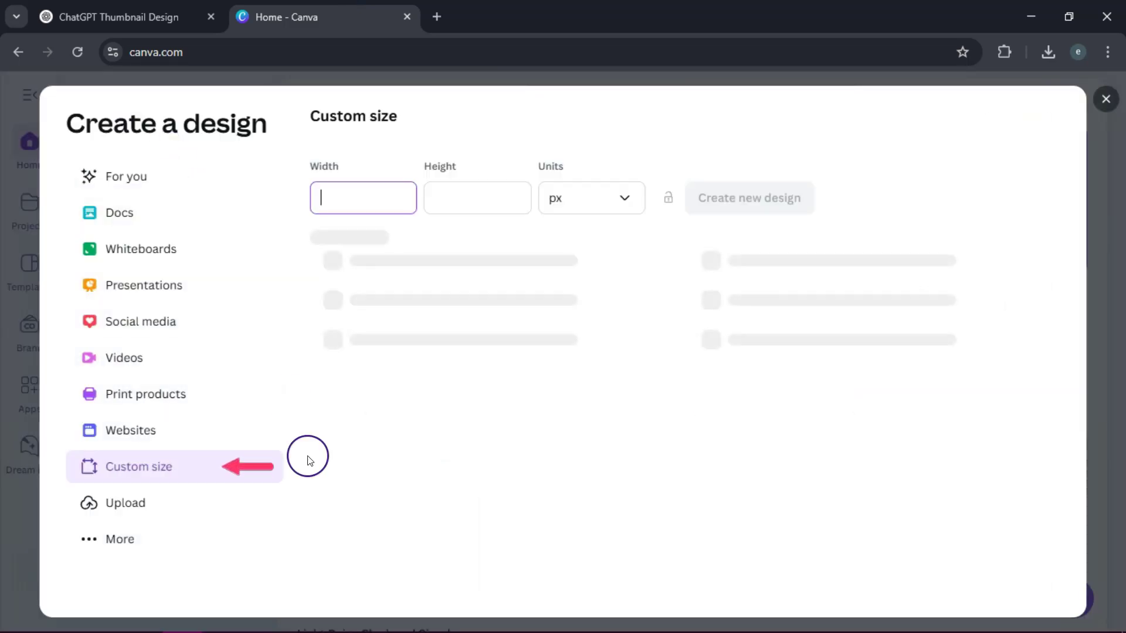
pyautogui.click(185, 470)
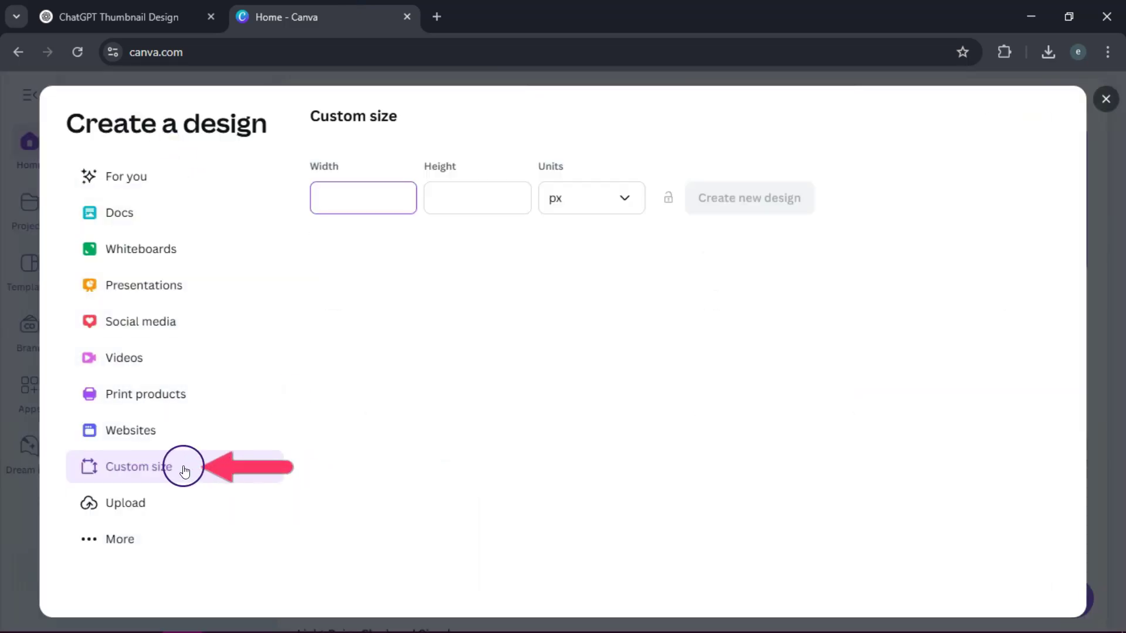
pyautogui.click(144, 473)
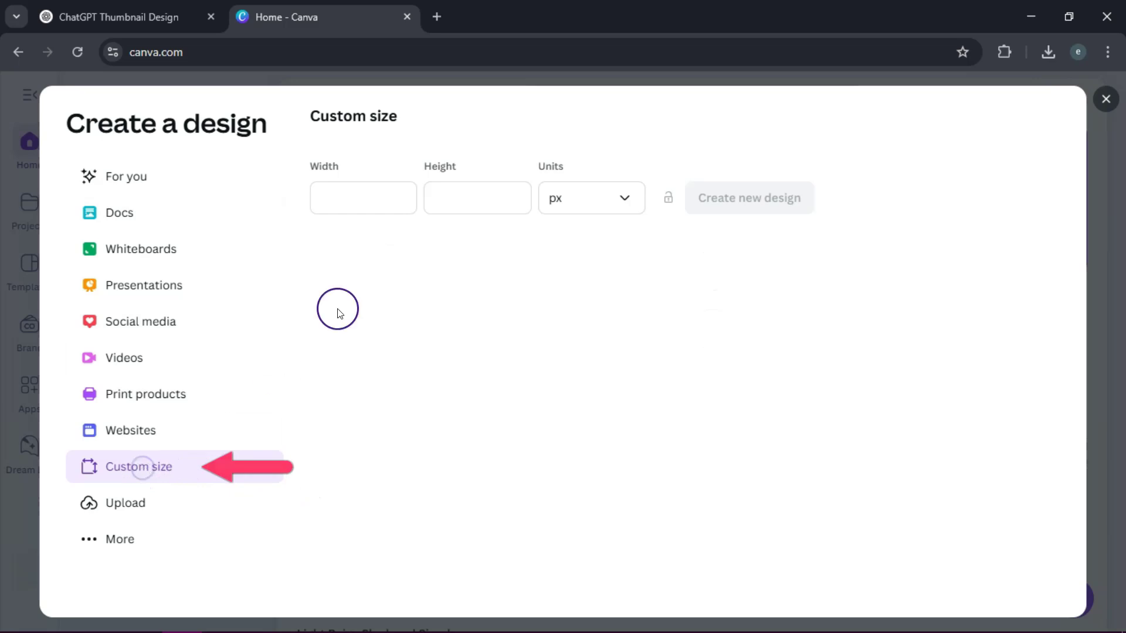
pyautogui.click(345, 185)
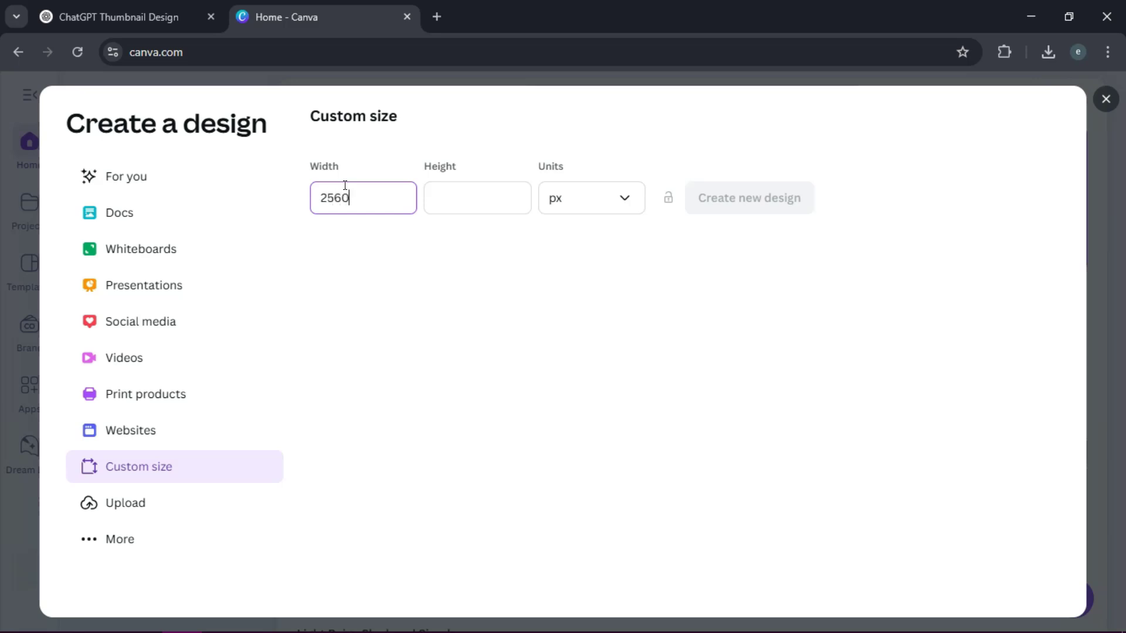
pyautogui.click(500, 197)
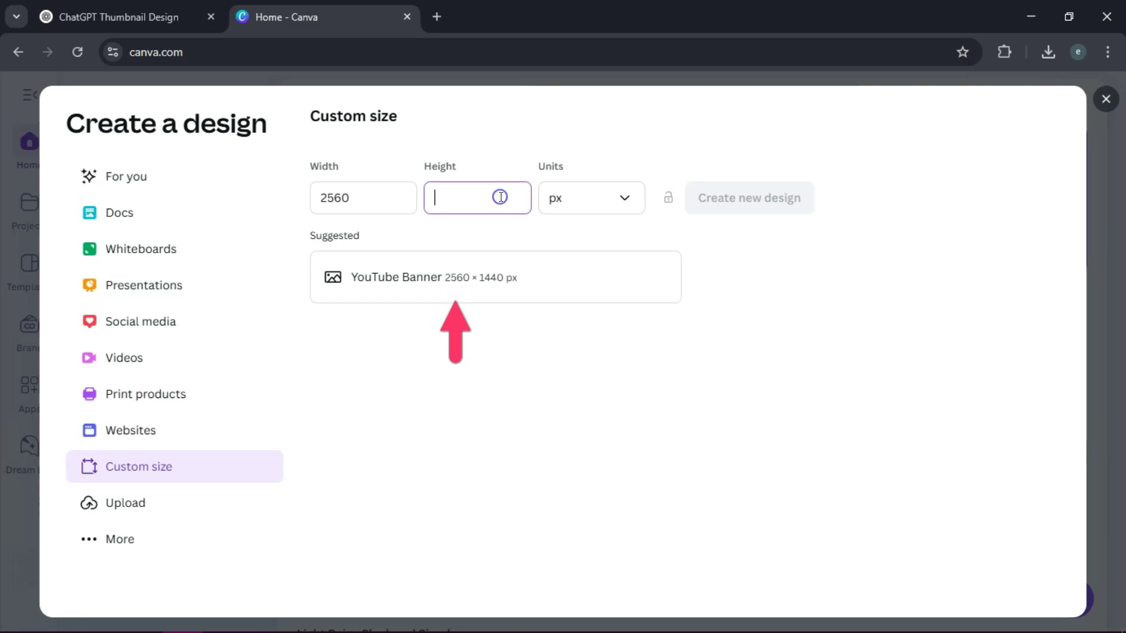
pyautogui.click(479, 277)
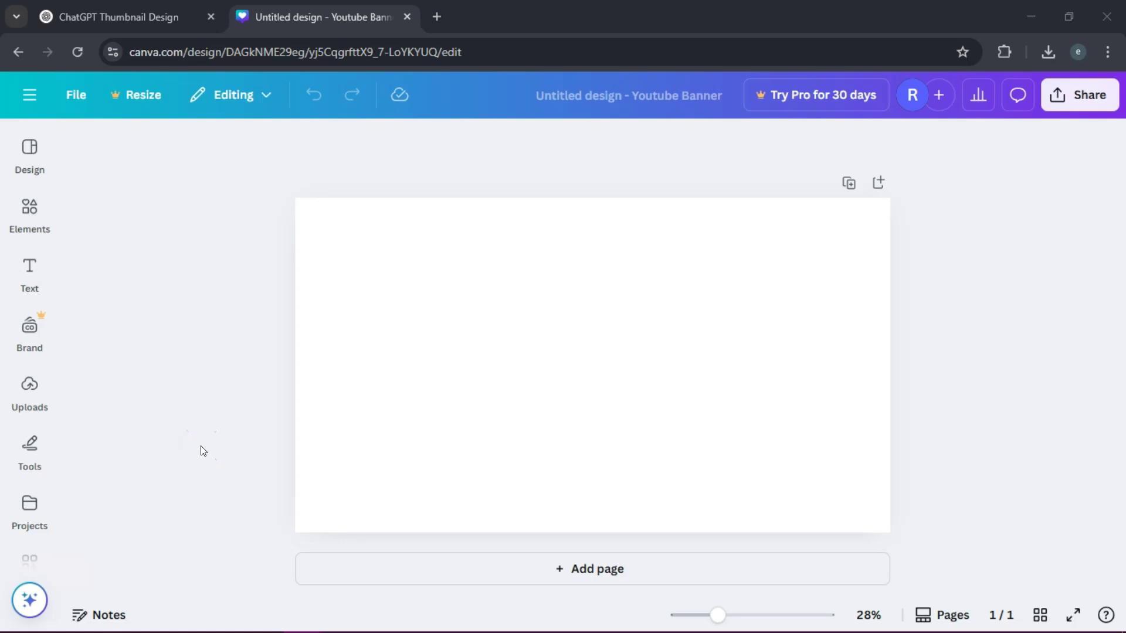
# - Upload the downloaded "How to use ChatGPT" thumbnail image from the my-images folder to the design's uploads
pyautogui.click(27, 390)
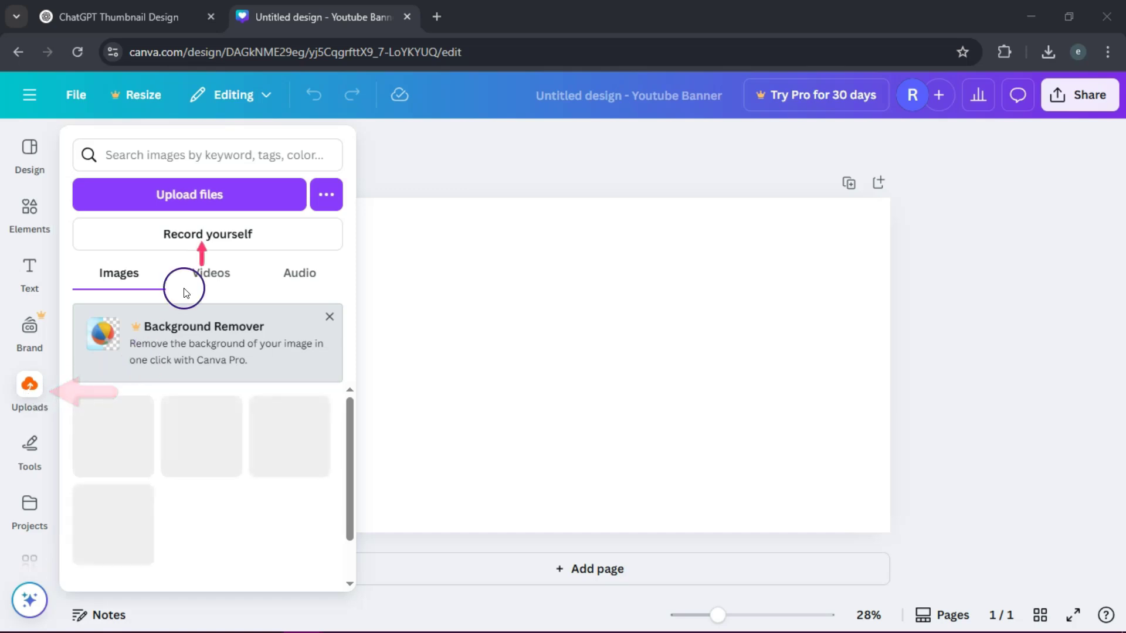
pyautogui.click(202, 187)
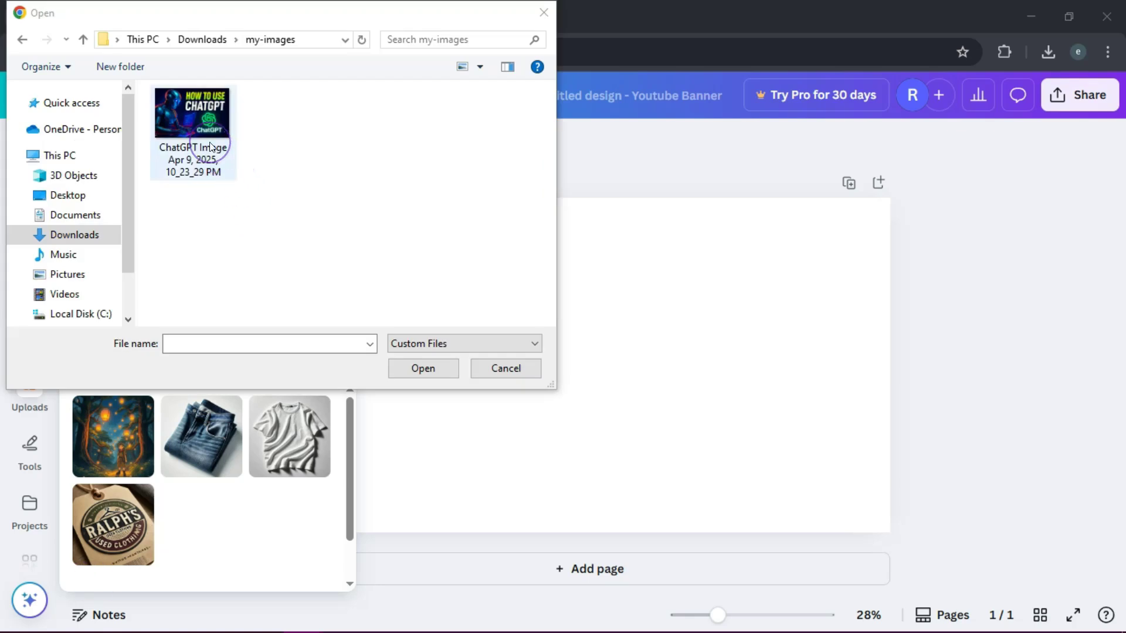
pyautogui.click(210, 147)
pyautogui.click(435, 371)
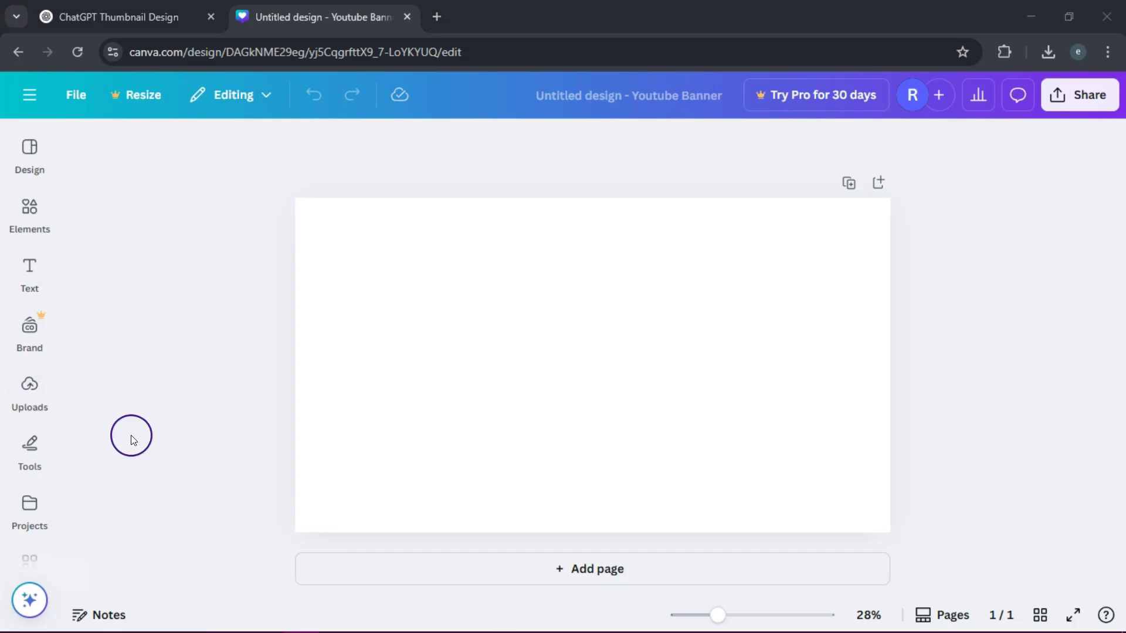
# - Place the uploaded robot thumbnail image on the blank page and open its position settings
pyautogui.click(30, 392)
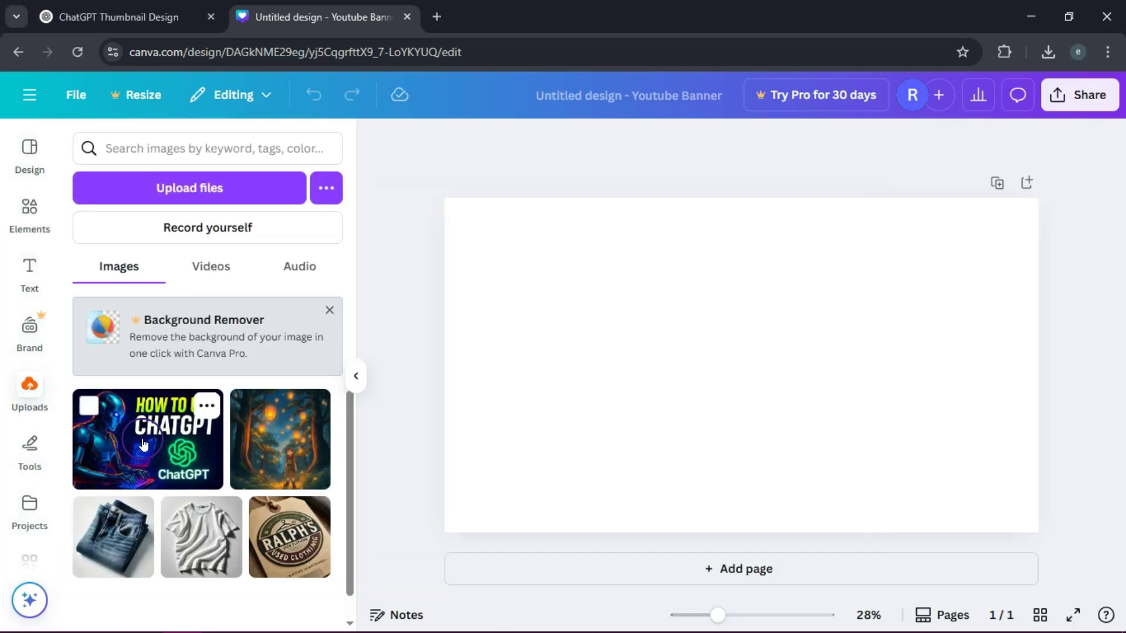
pyautogui.click(143, 445)
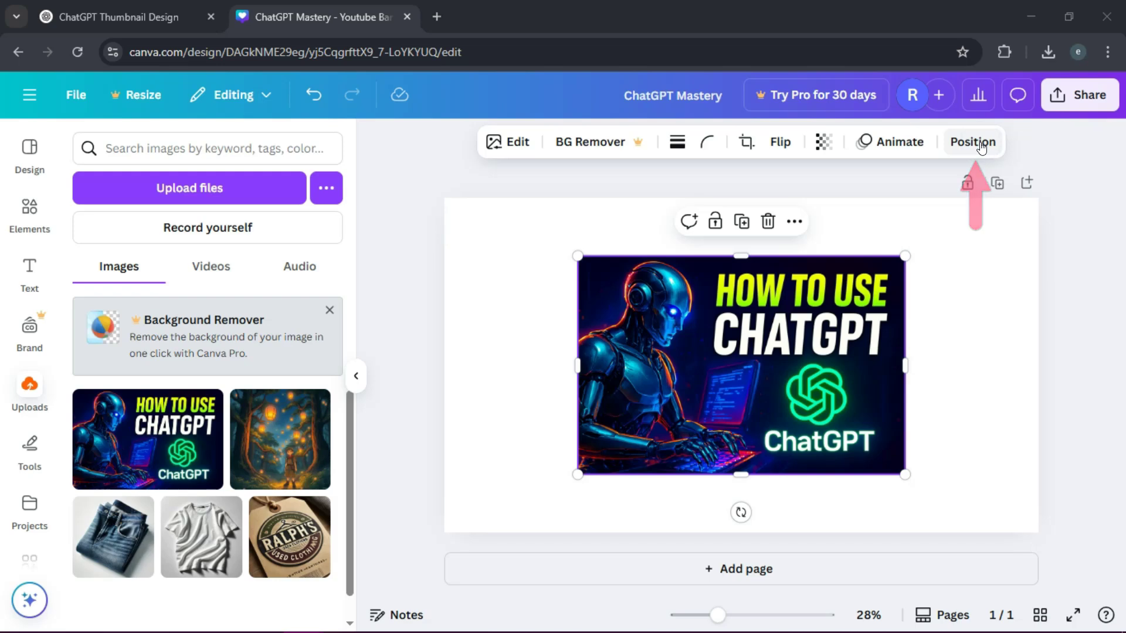
pyautogui.click(979, 146)
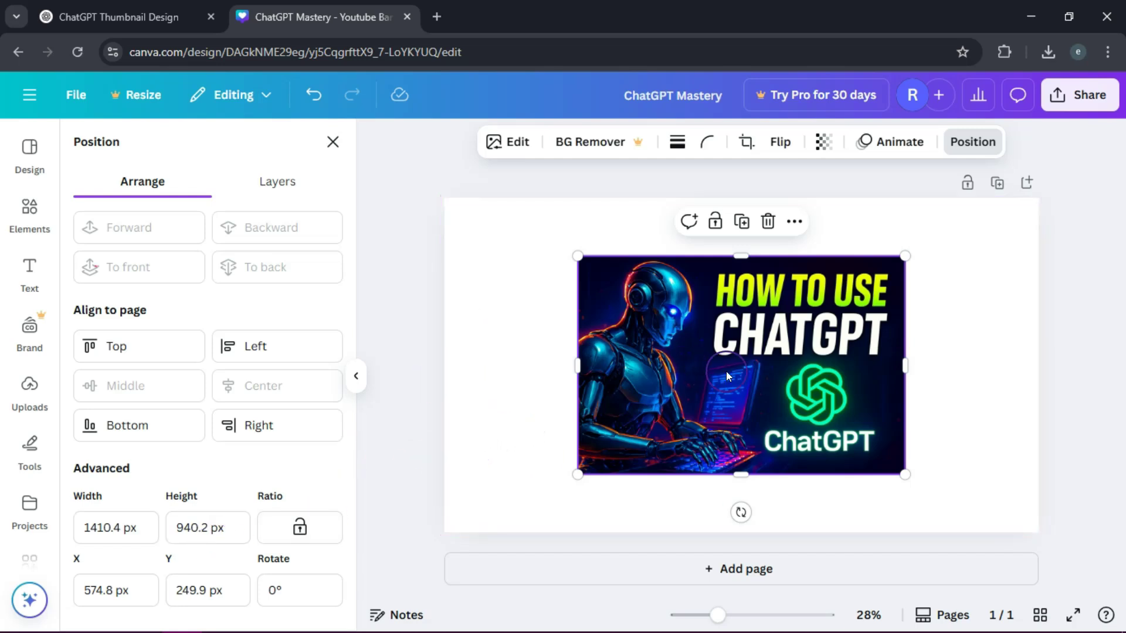
# - Add a heading reading "ChatGPT Mastery" directly below the thumbnail image
pyautogui.click(30, 277)
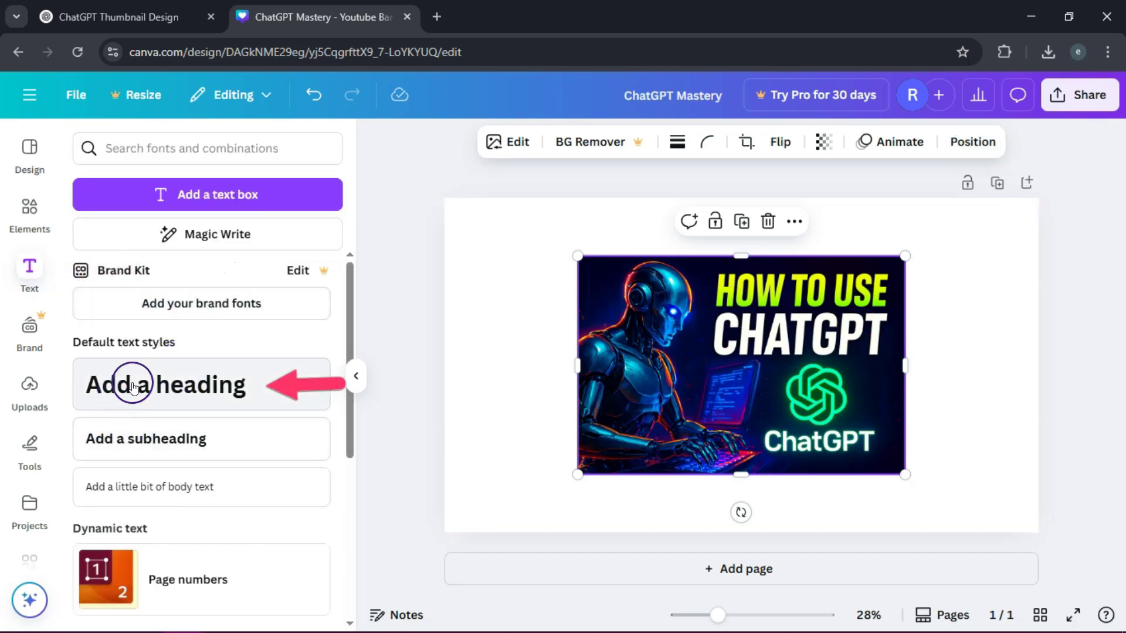
pyautogui.click(164, 387)
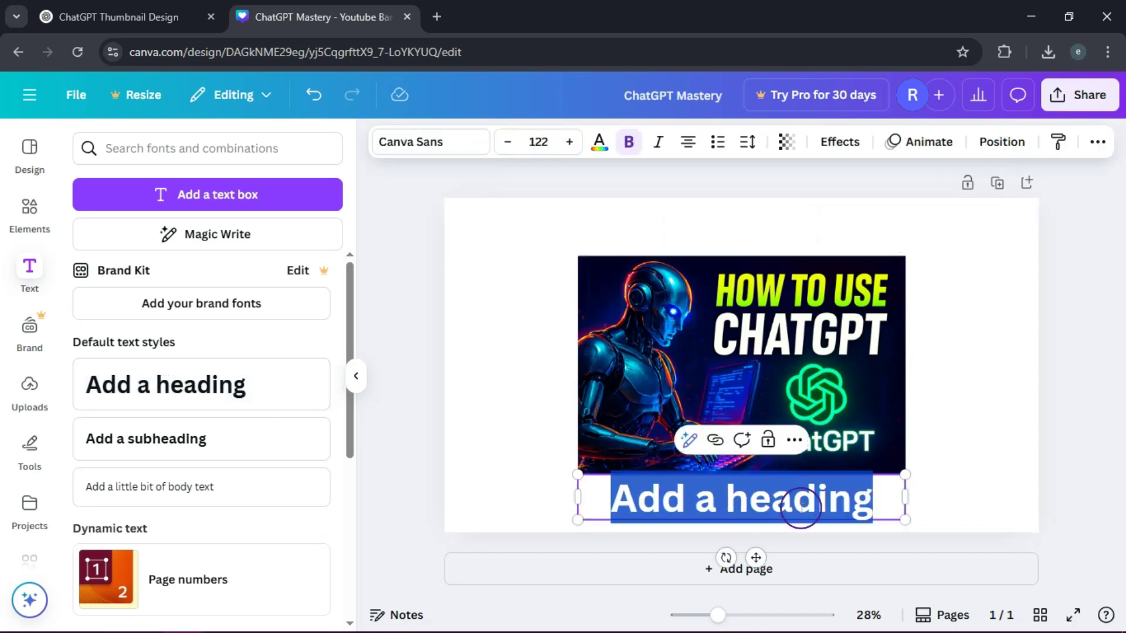
pyautogui.press('BackSpace')
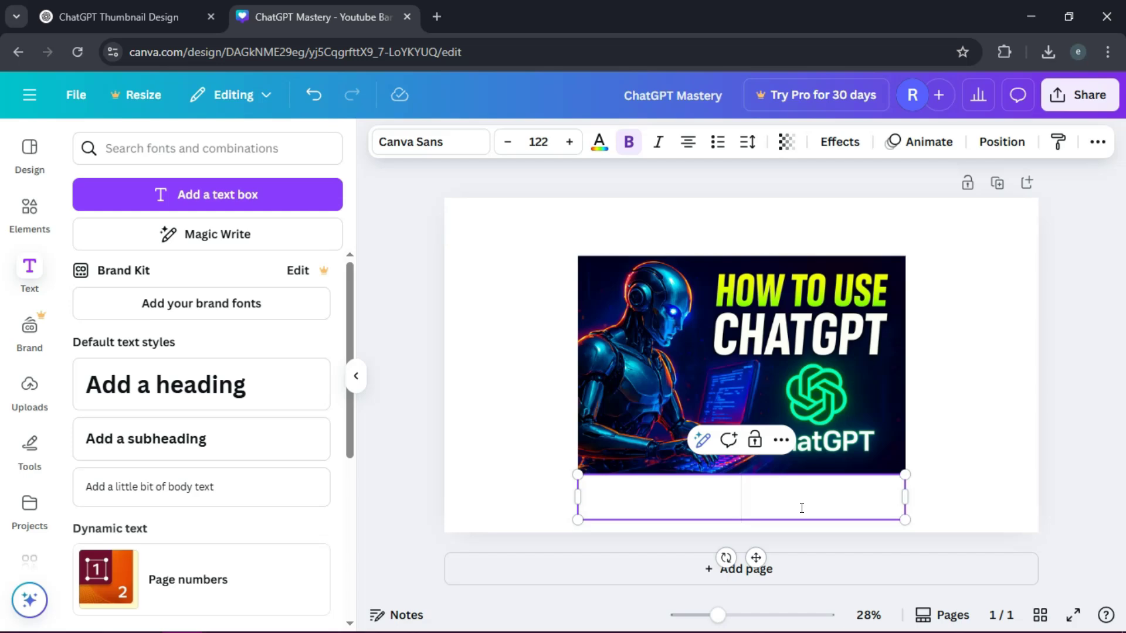
pyautogui.write('ChatGPT Mastery')
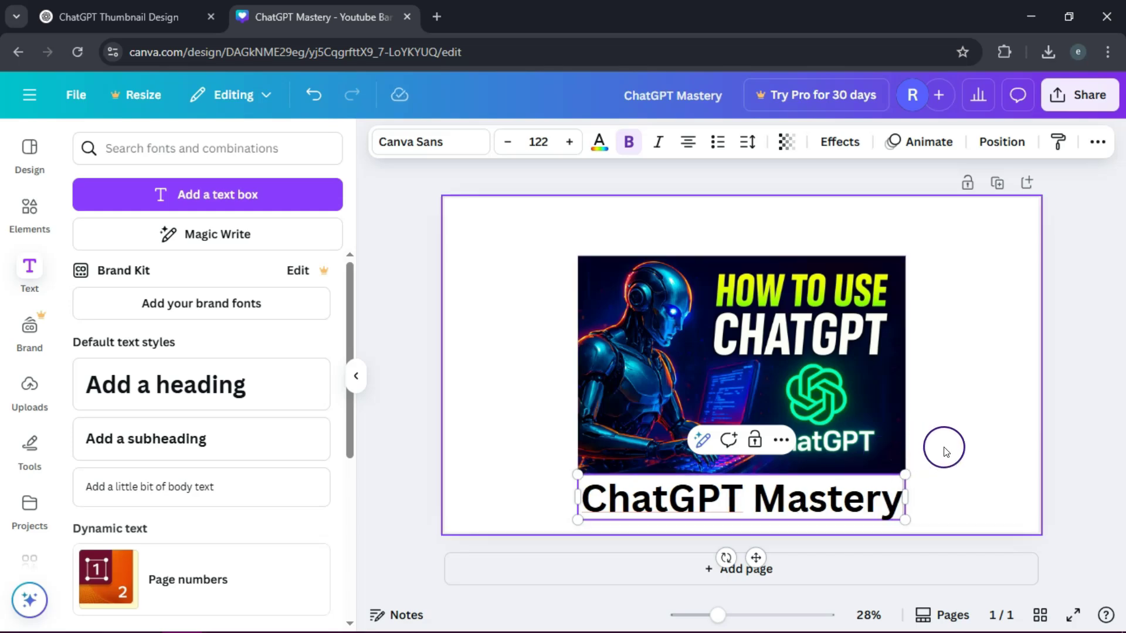
pyautogui.click(944, 451)
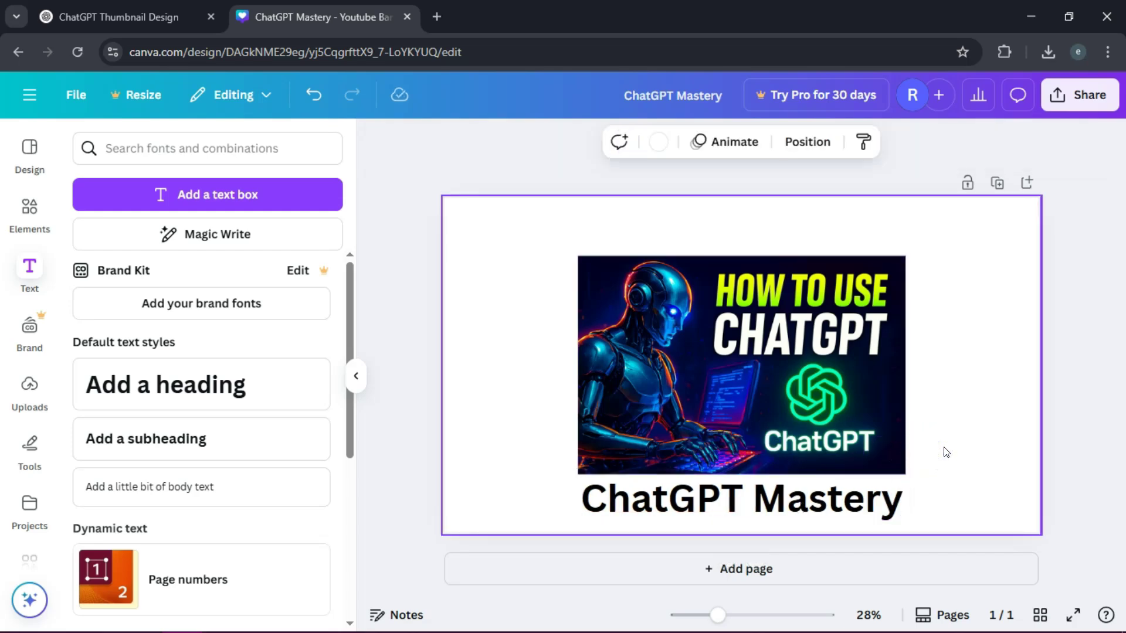
pyautogui.click(707, 498)
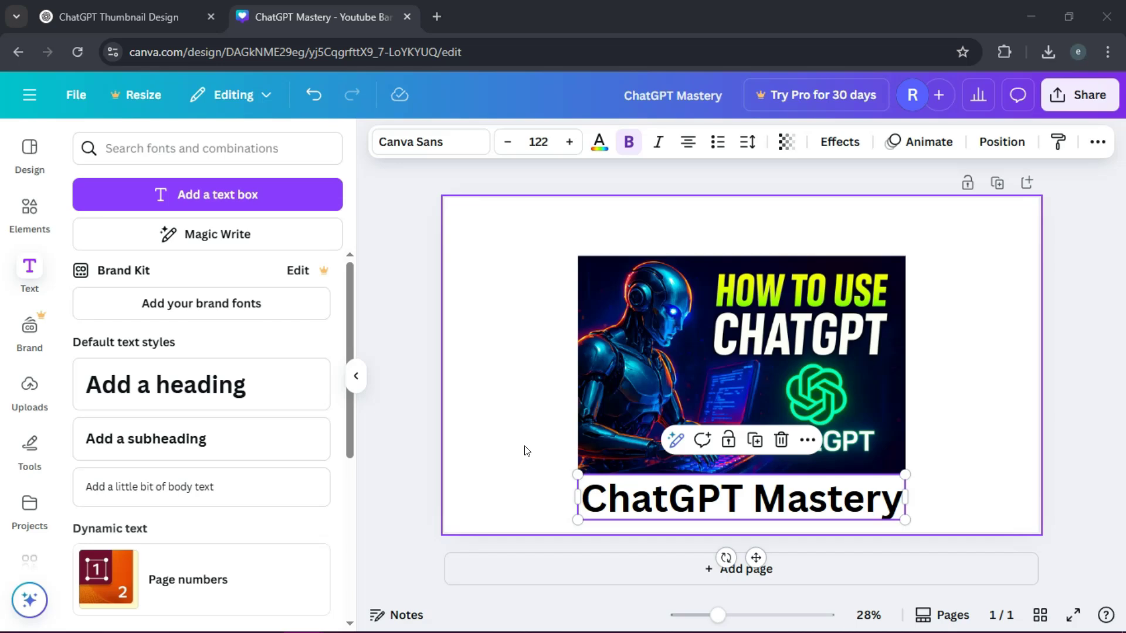
pyautogui.click(747, 449)
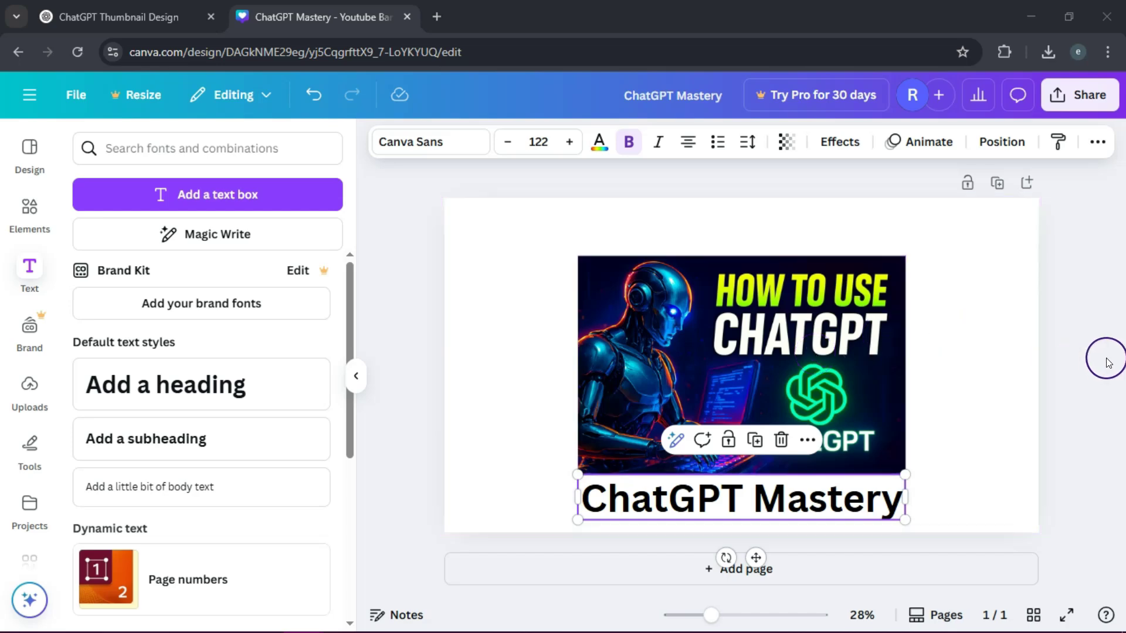
# - Review the available download file types, keep PNG, and download the design
pyautogui.click(1081, 95)
pyautogui.click(828, 435)
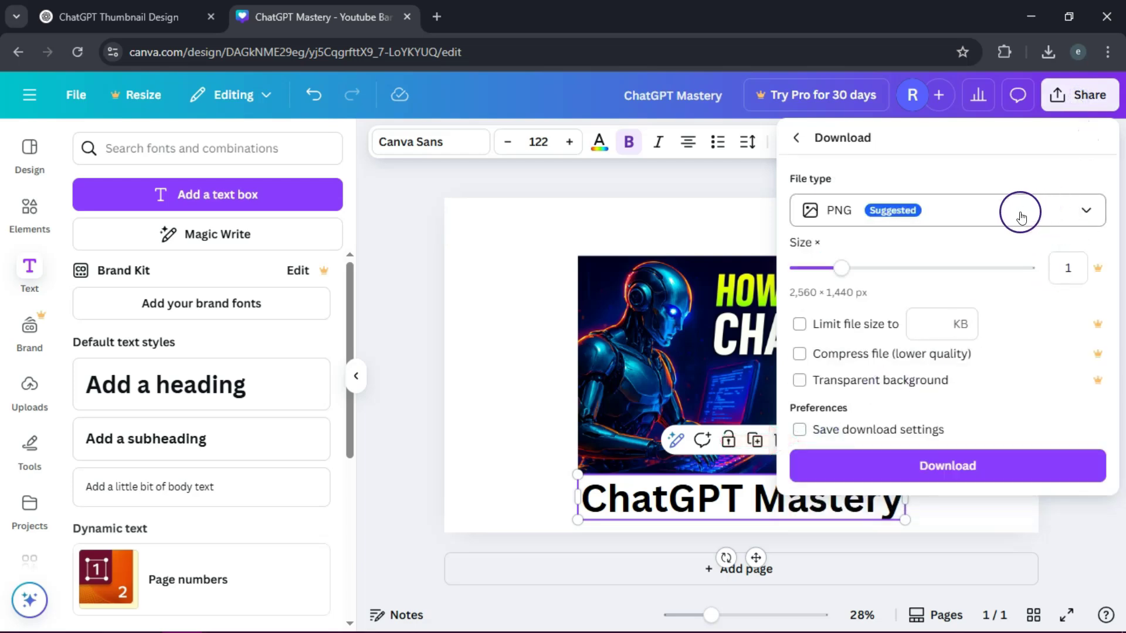
pyautogui.click(1081, 215)
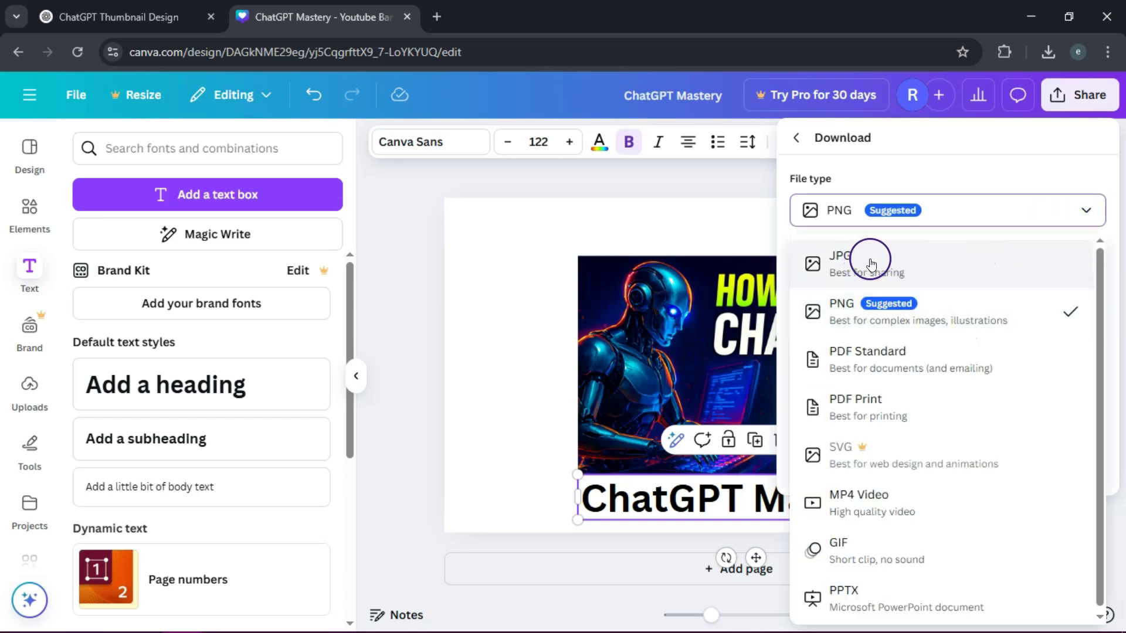
pyautogui.click(1085, 212)
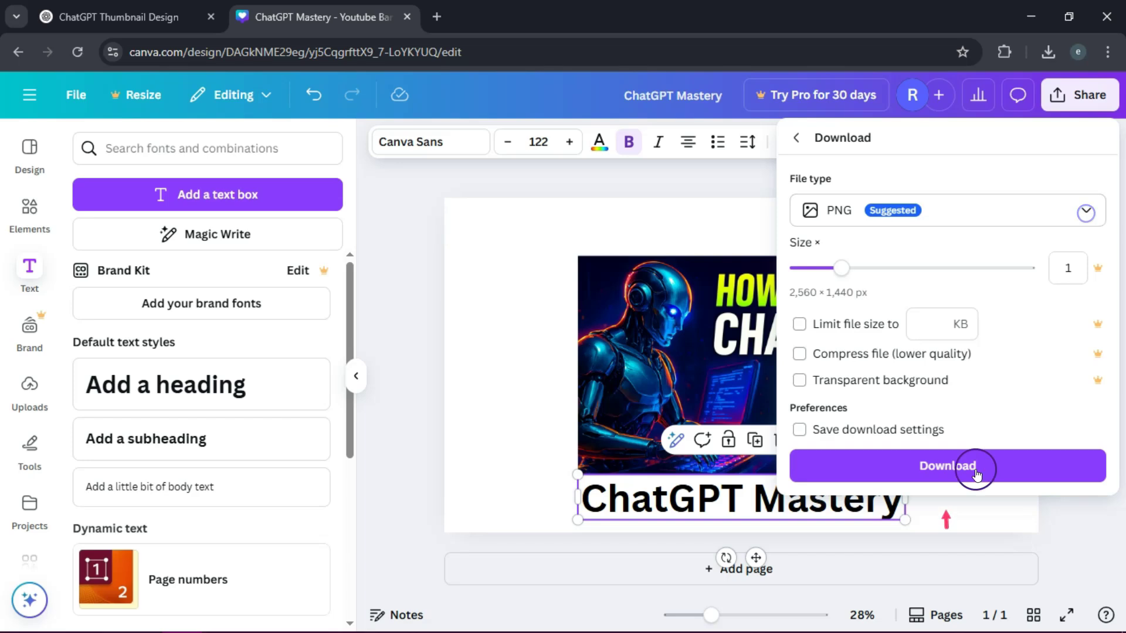
pyautogui.click(926, 466)
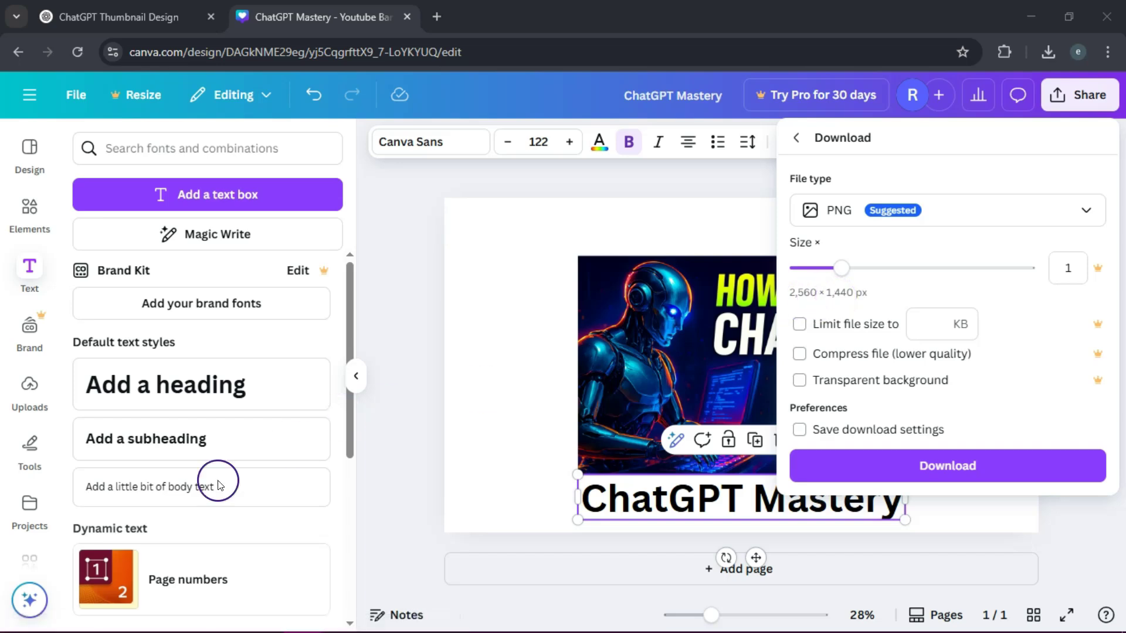
pyautogui.click(968, 515)
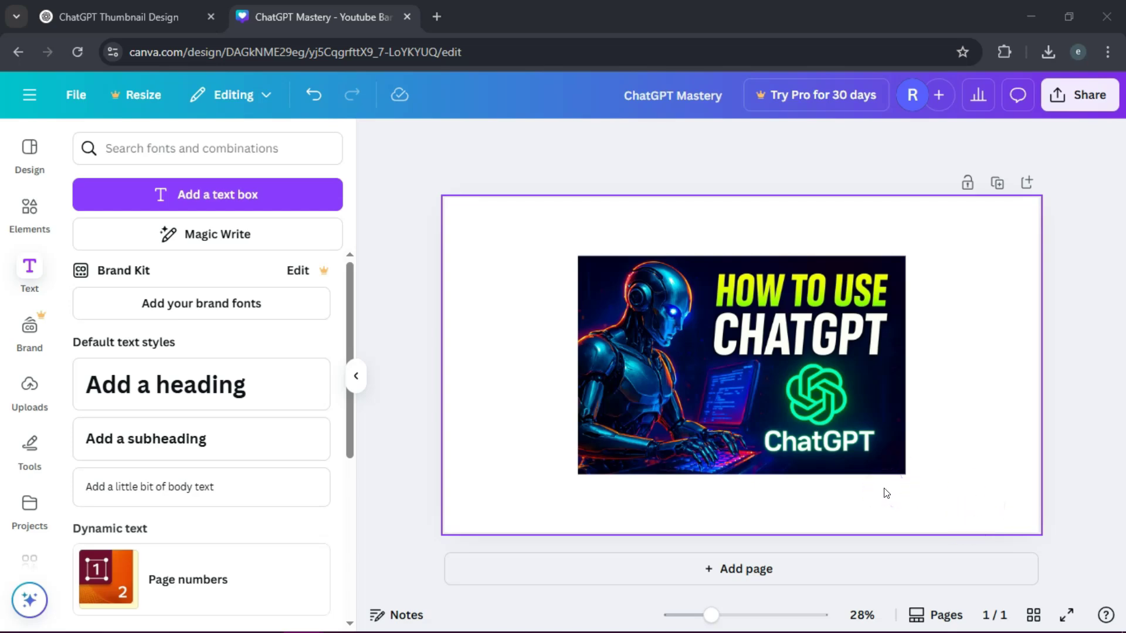
# - Switch to ChatGPT to review the refined prompt's text, style and framing tips and the generated thumbnail, and return to the Canva design
pyautogui.click(144, 20)
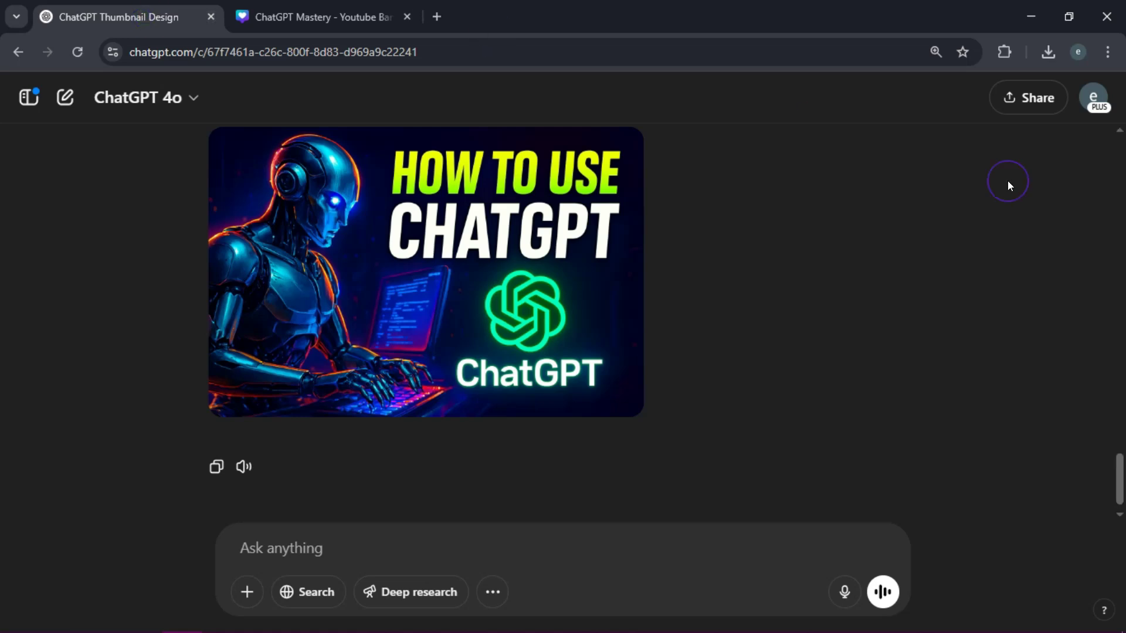
pyautogui.moveTo(1121, 478); pyautogui.dragTo(1121, 399)
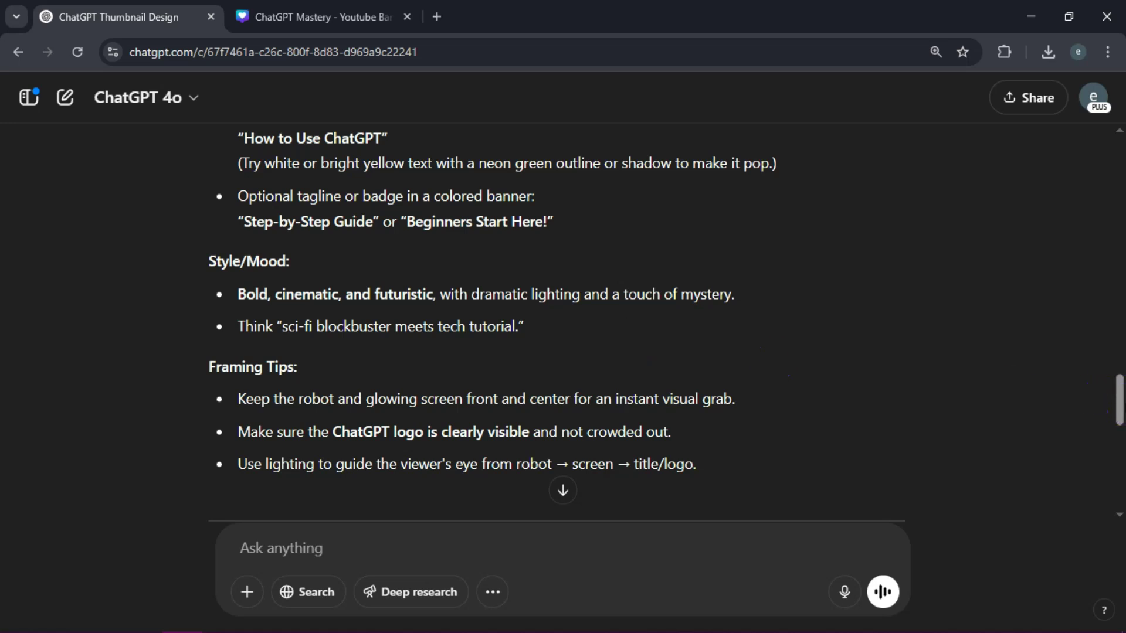
pyautogui.moveTo(1121, 406); pyautogui.dragTo(1120, 414)
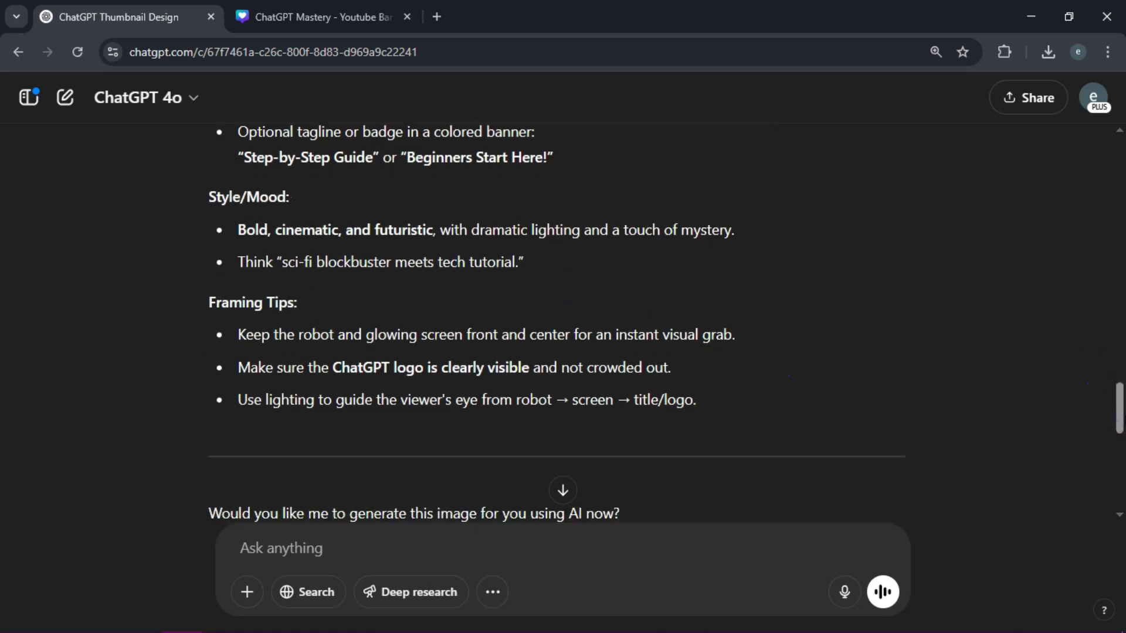
pyautogui.scroll(2, 558, 350)
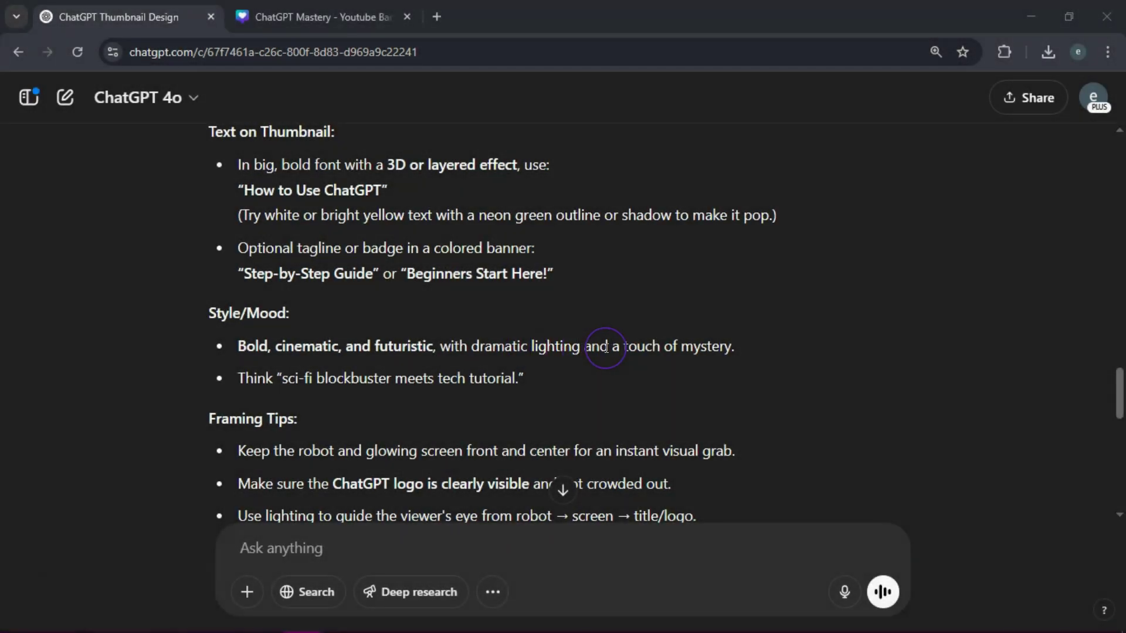
pyautogui.moveTo(1121, 382); pyautogui.dragTo(1123, 411)
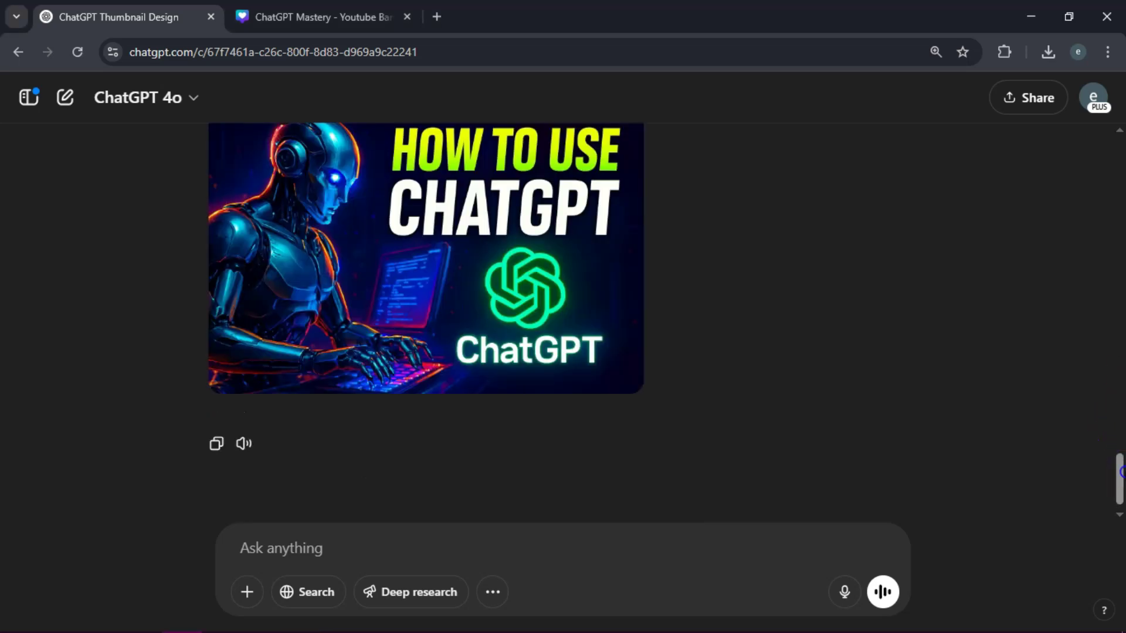
pyautogui.click(1122, 453)
pyautogui.moveTo(1122, 453); pyautogui.dragTo(1122, 478)
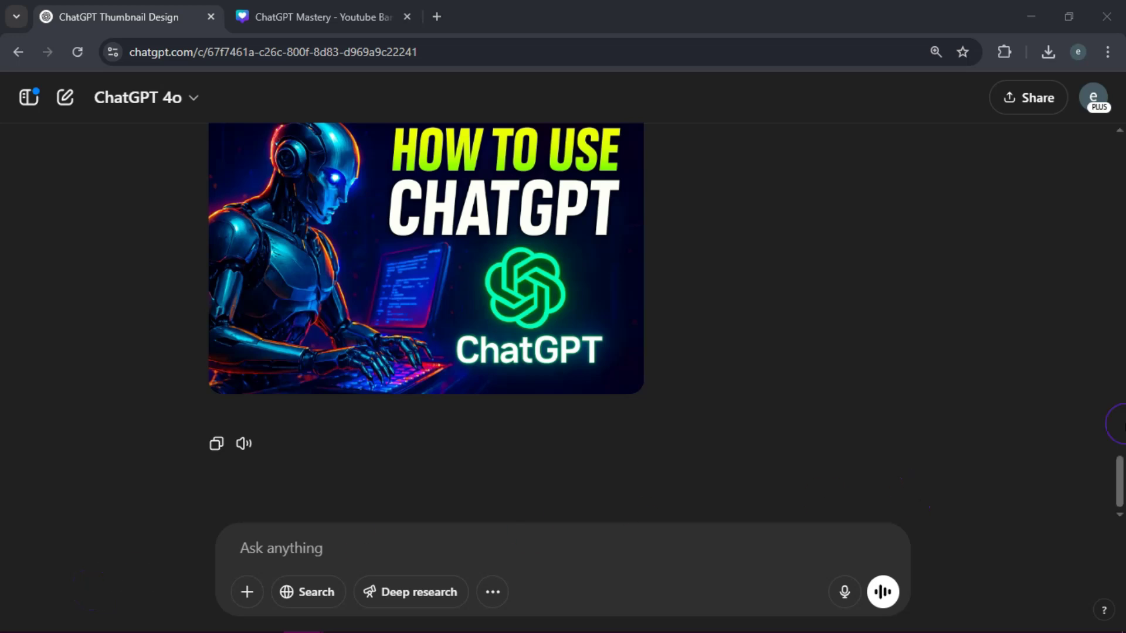
pyautogui.scroll(2, 1117, 469)
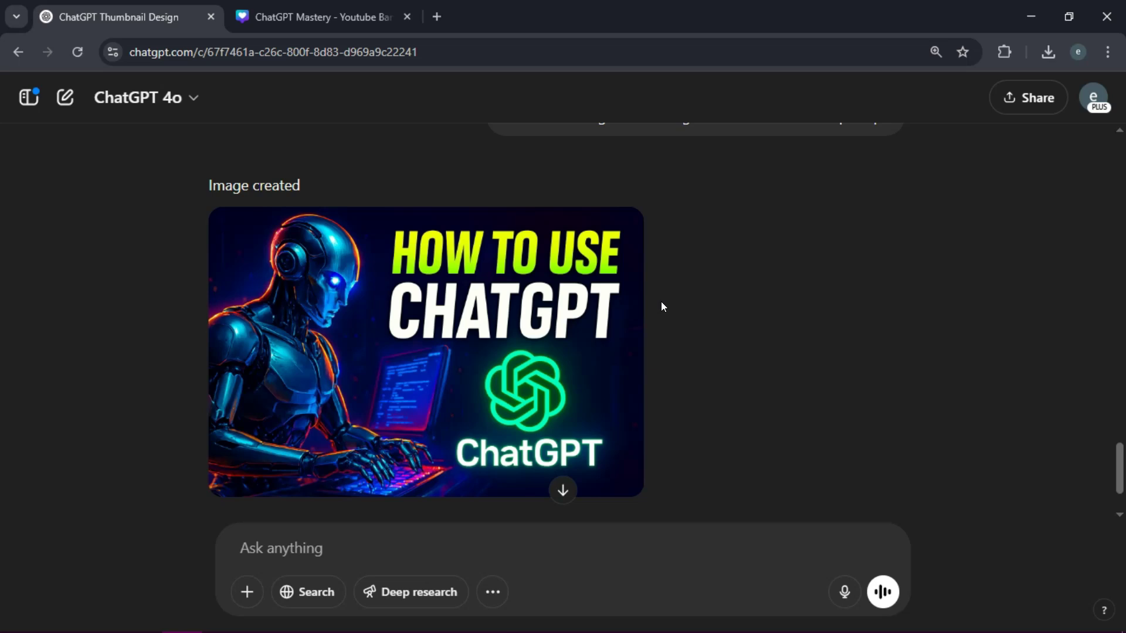
pyautogui.click(565, 279)
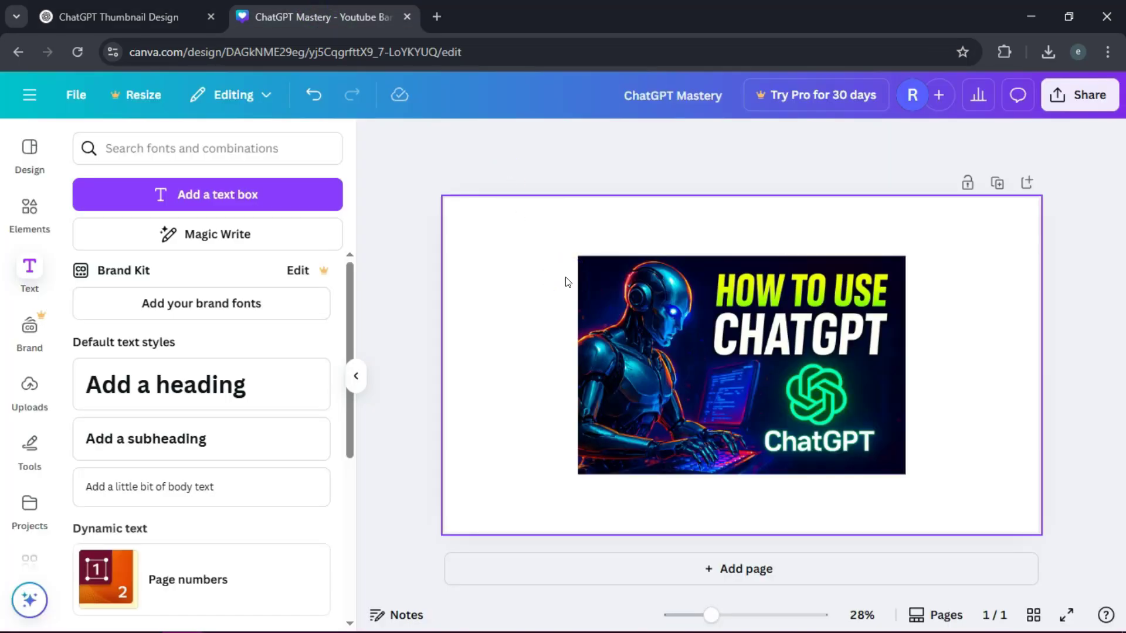